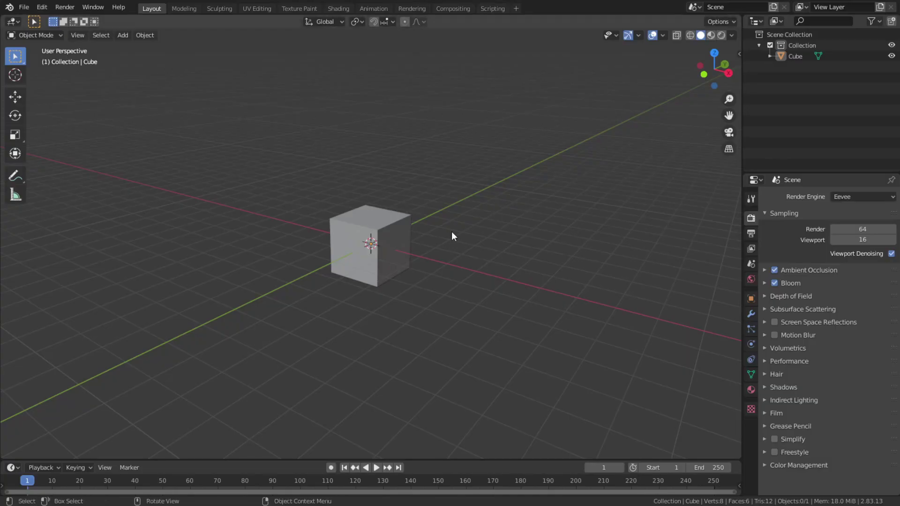
Give the cube an active rigid body with a Box collision shape, and hide the cube.
left_click(389, 254)
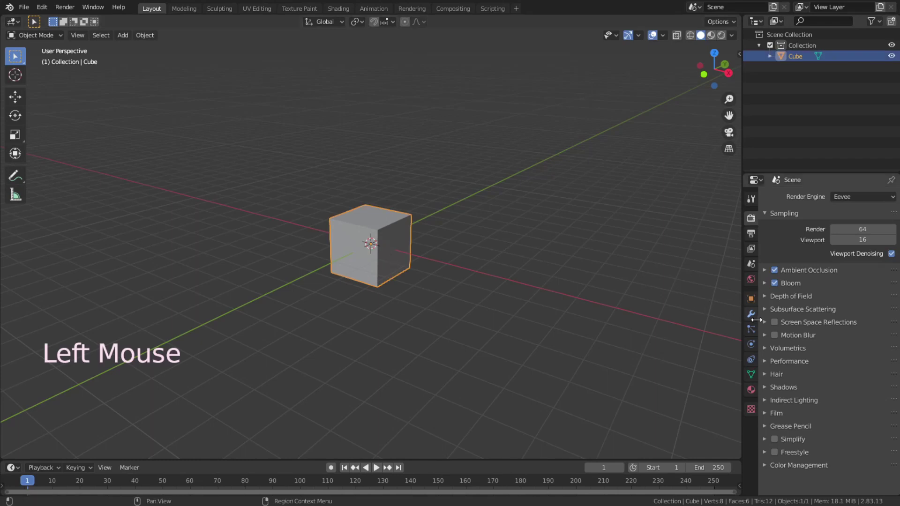
left_click(751, 344)
left_click(812, 281)
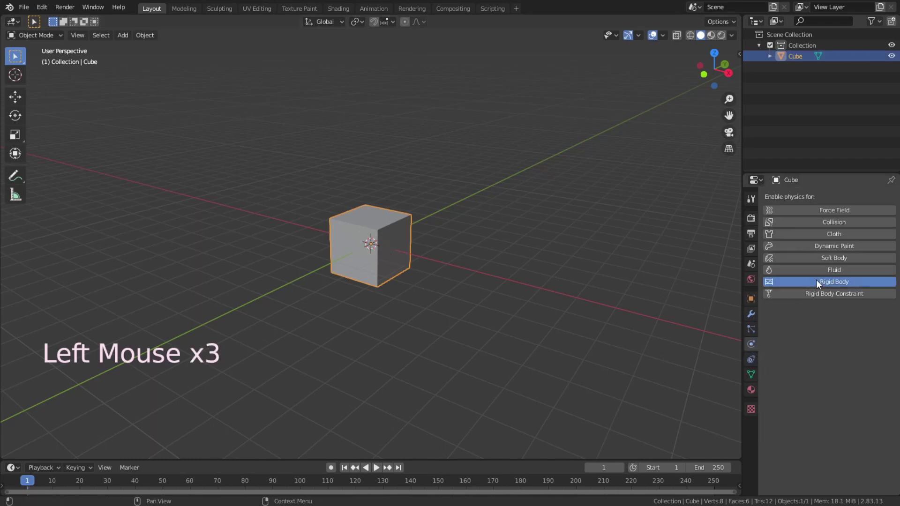
left_click(833, 327)
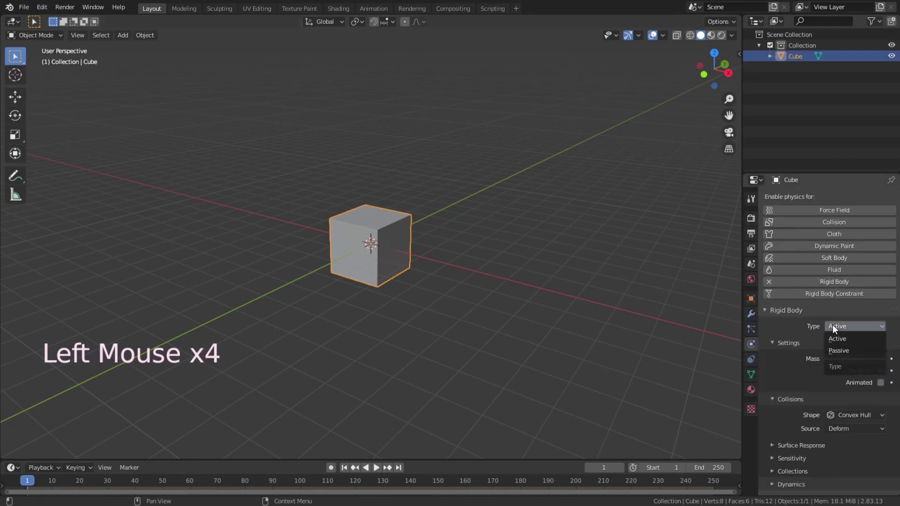
left_click(842, 415)
left_click(839, 404)
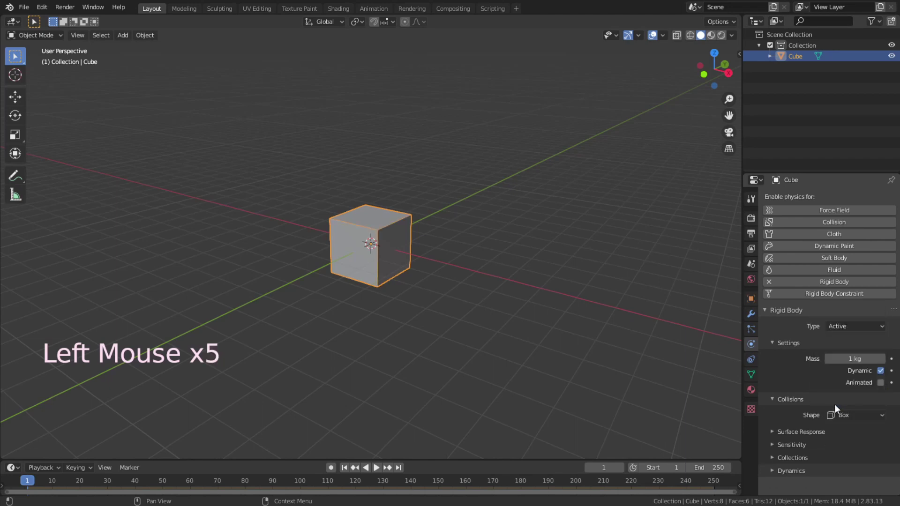
key("h")
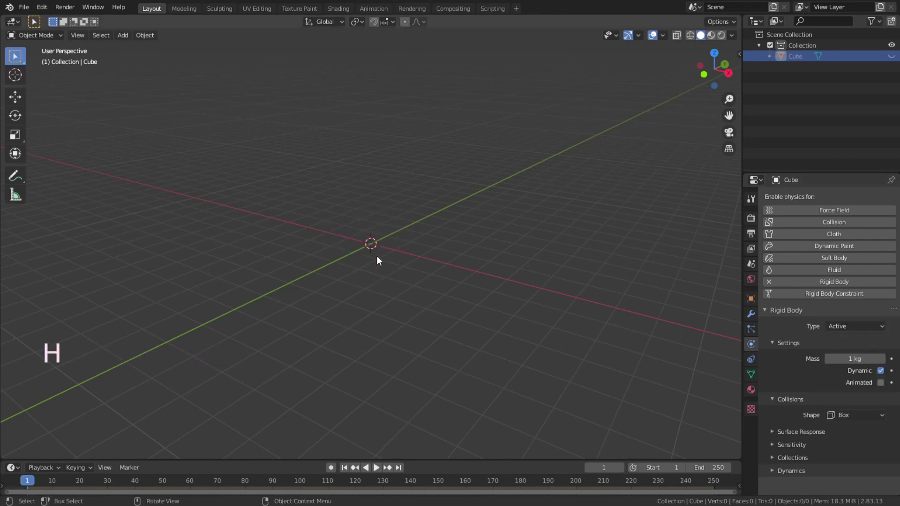
Add a plane, move it straight down below the origin, and scale it by a factor of 5.
key("shift+a")
mouse_move(379, 261)
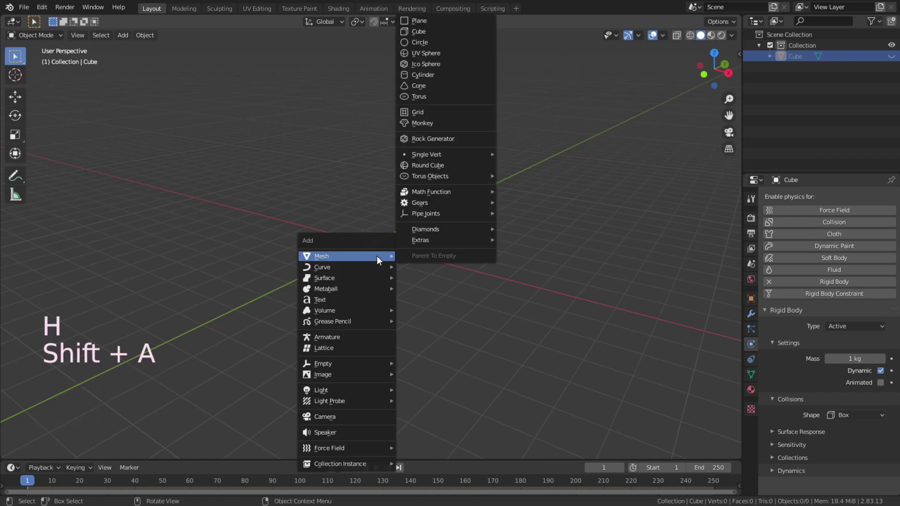
left_click(423, 23)
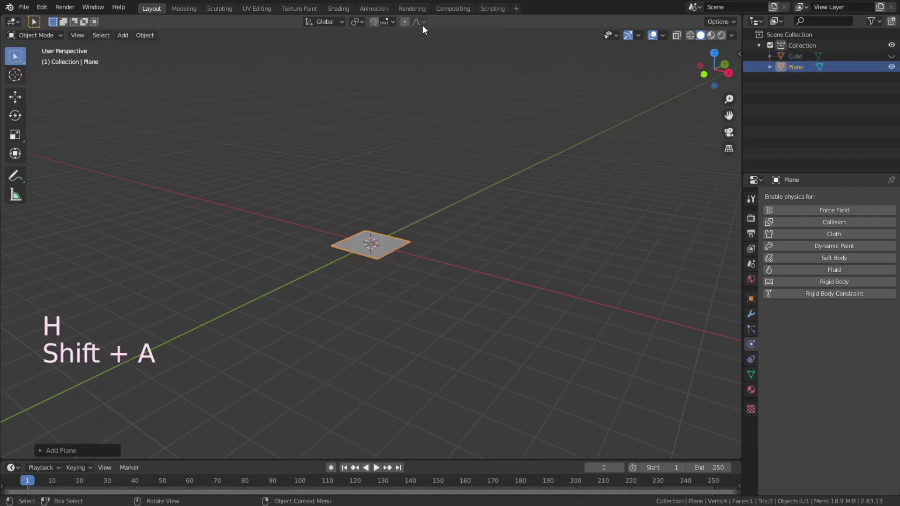
key("g")
left_click(423, 62)
type("s")
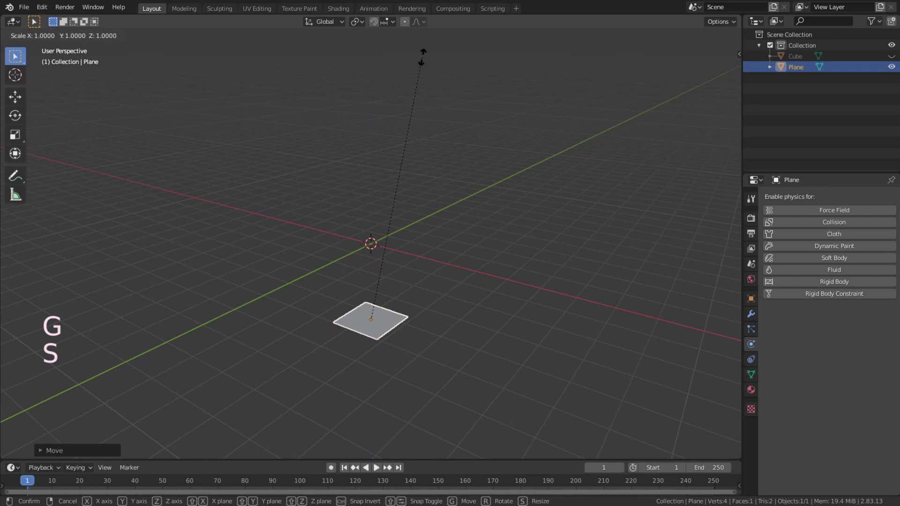
type("5")
key("Return")
Give the plane a rigid body and set its type to Passive.
left_click(843, 282)
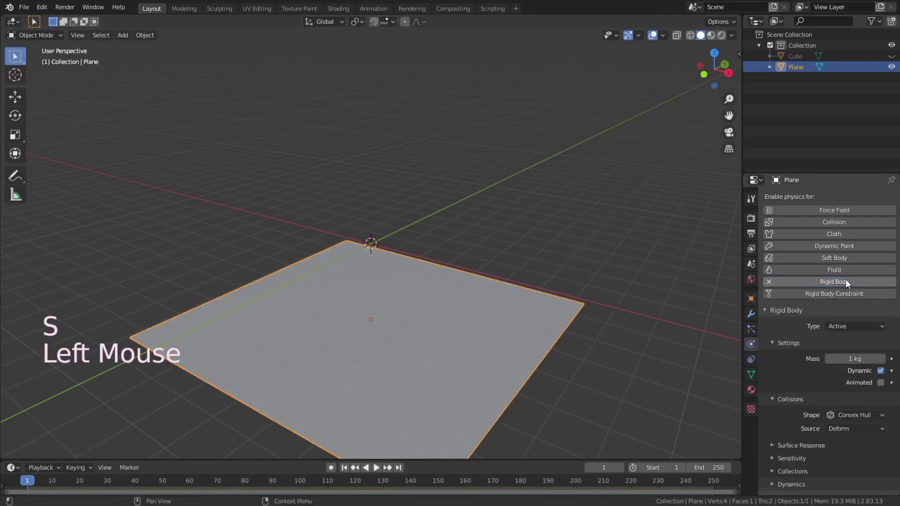
left_click(834, 325)
left_click(837, 351)
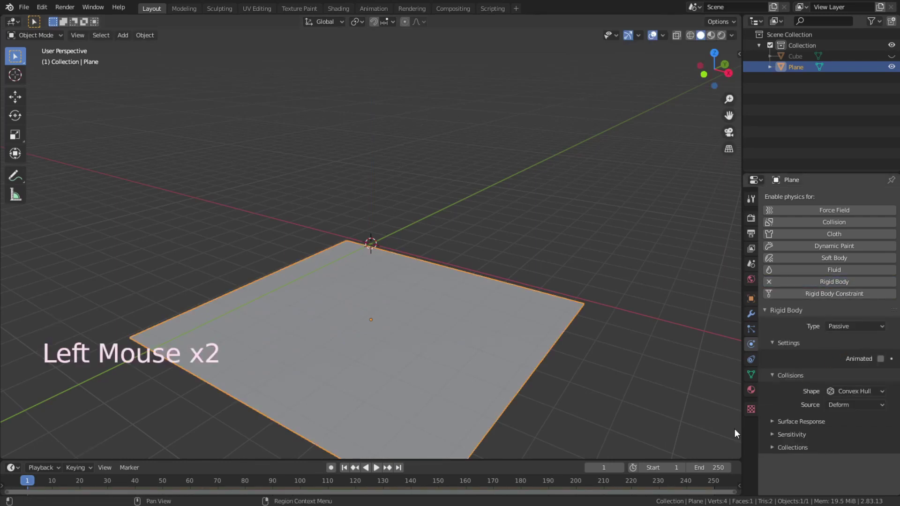
Enlarge the timeline area, switch it to the Animation Nodes editor, and create a new node tree with the sidebar hidden.
left_click_drag(631, 461, 631, 220)
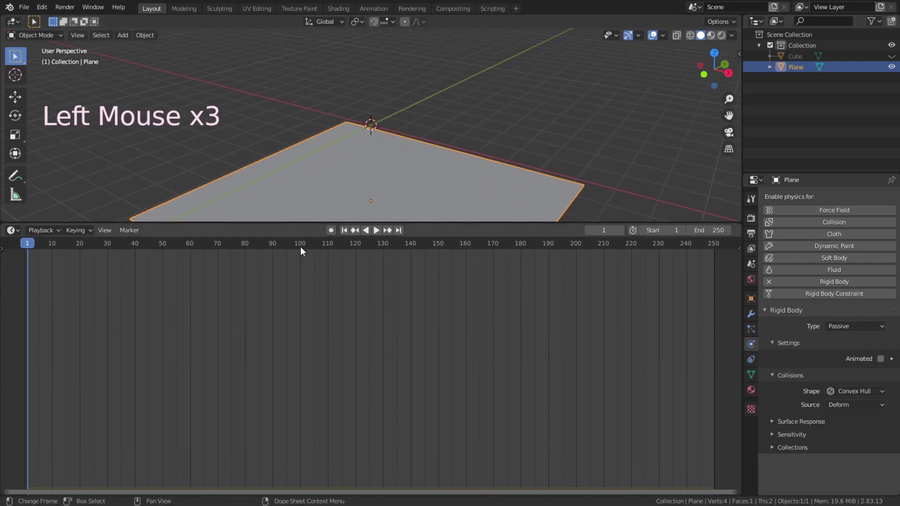
left_click(14, 231)
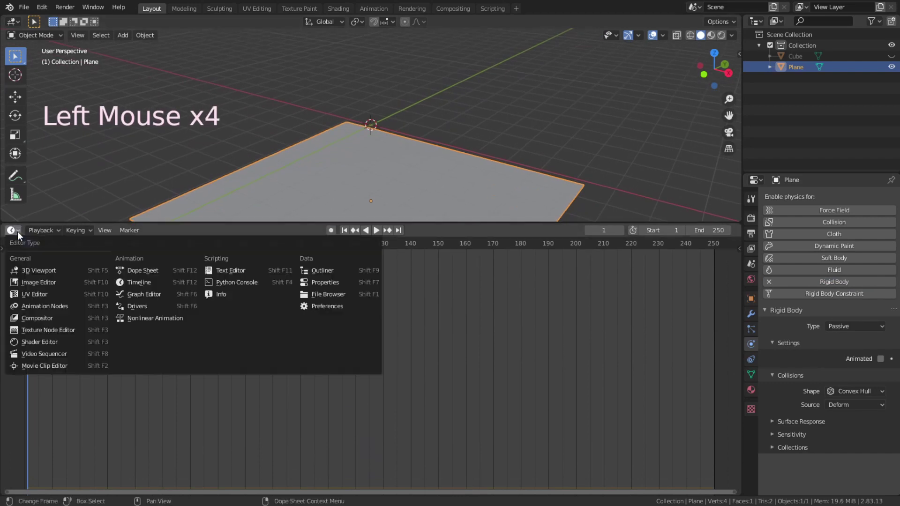
left_click(44, 307)
left_click(372, 230)
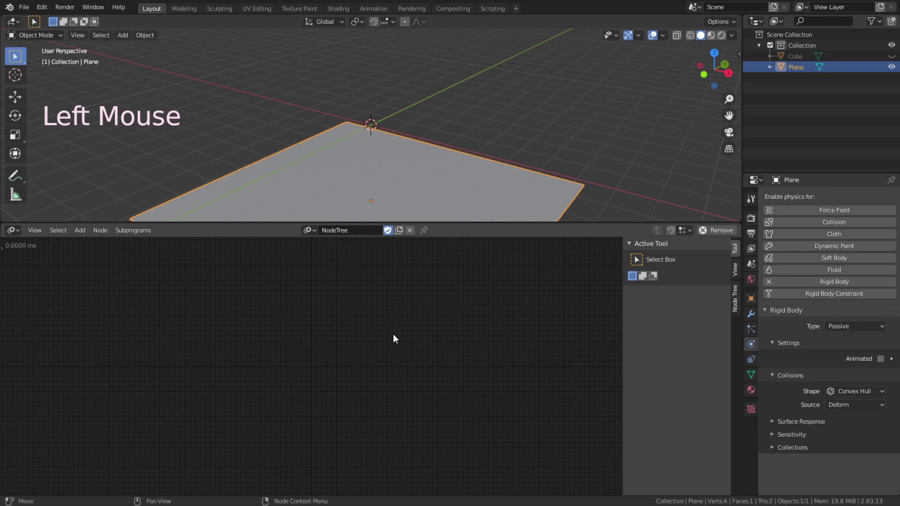
key("n")
Add an Object Instancer node to the empty node tree.
key("shift+a")
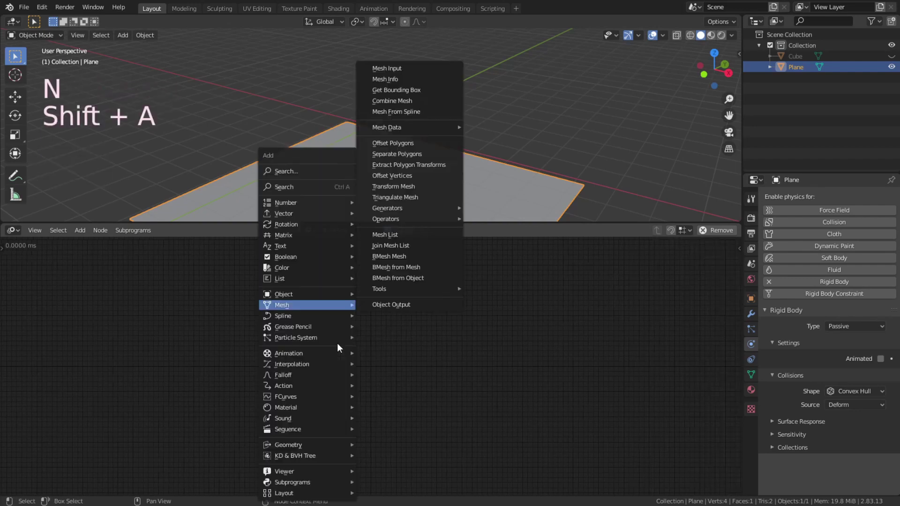
mouse_move(332, 293)
left_click(381, 294)
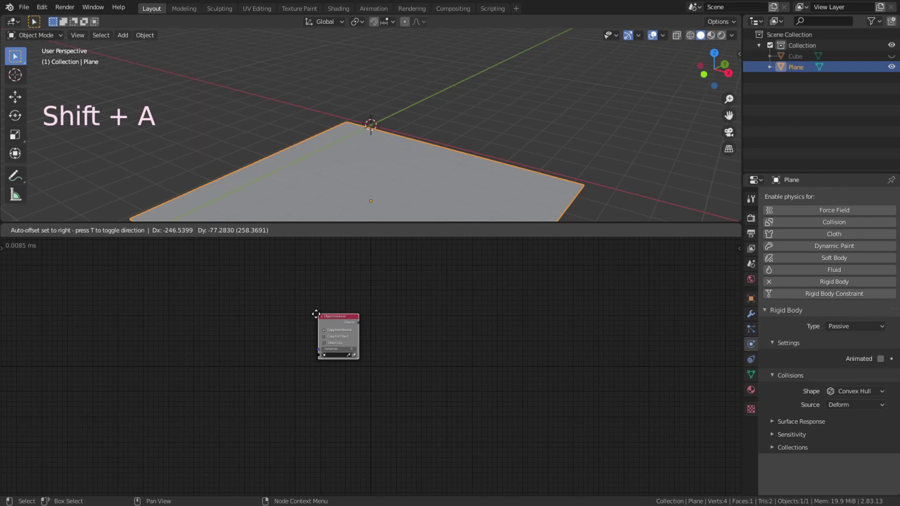
left_click(275, 311)
Add an Object Attribute Output node well apart from the Object Instancer, and place an Object Matrix Output node between them.
key("shift+a")
mouse_move(333, 294)
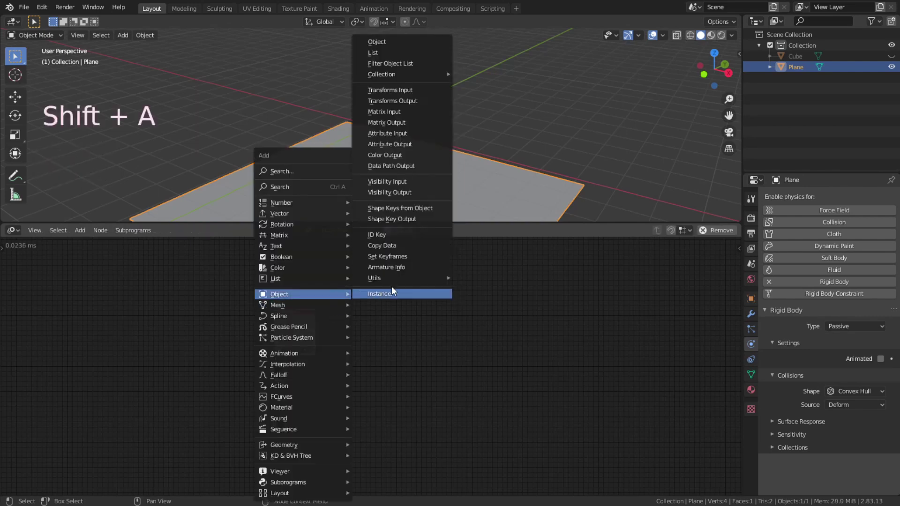
left_click(392, 142)
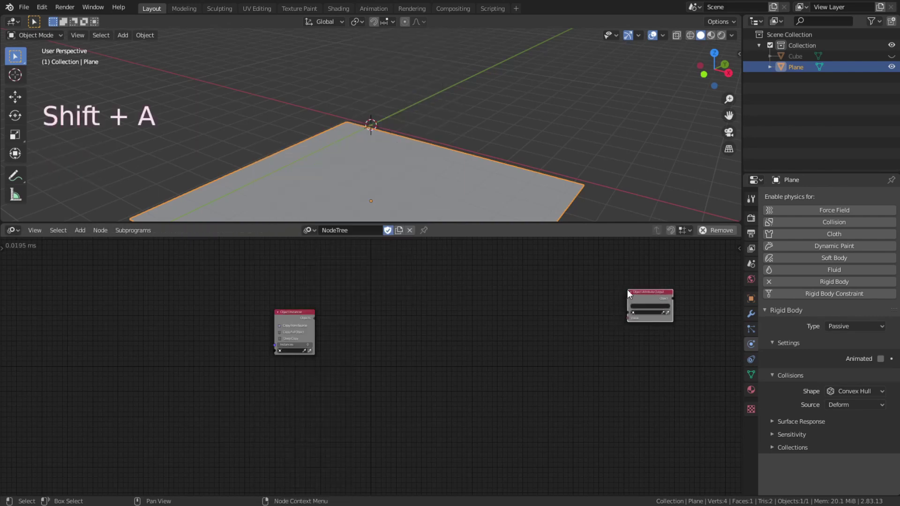
left_click(627, 289)
key("shift+a")
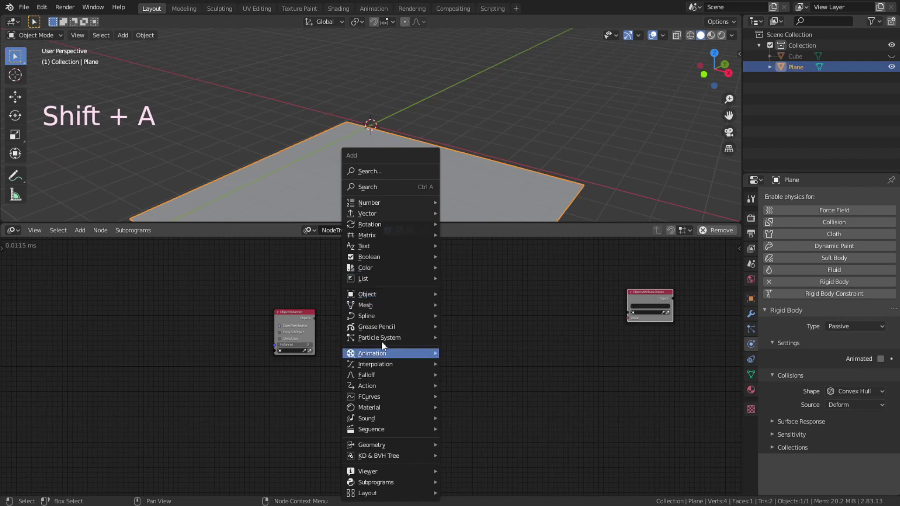
mouse_move(365, 294)
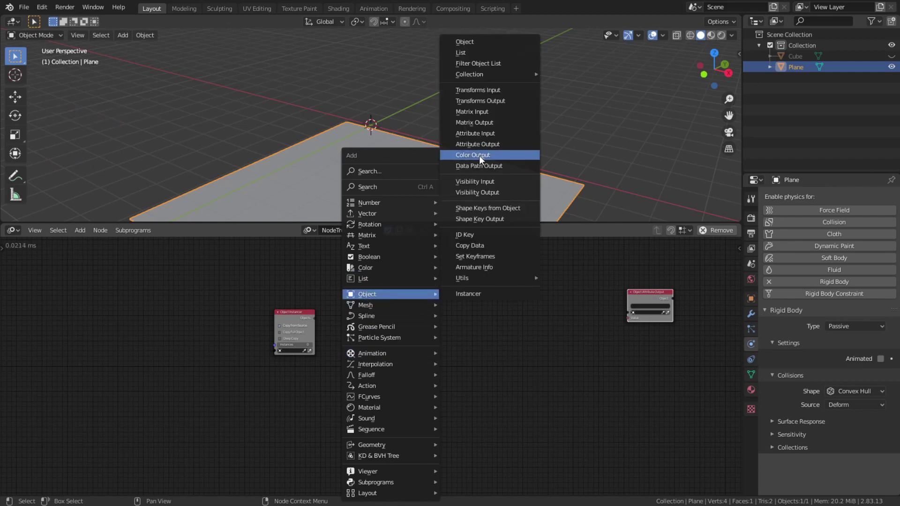
left_click(474, 122)
left_click(479, 306)
Set Cube as the source object of the Object Instancer node.
scroll(481, 328, "up", 3)
scroll(481, 326, "up", 1)
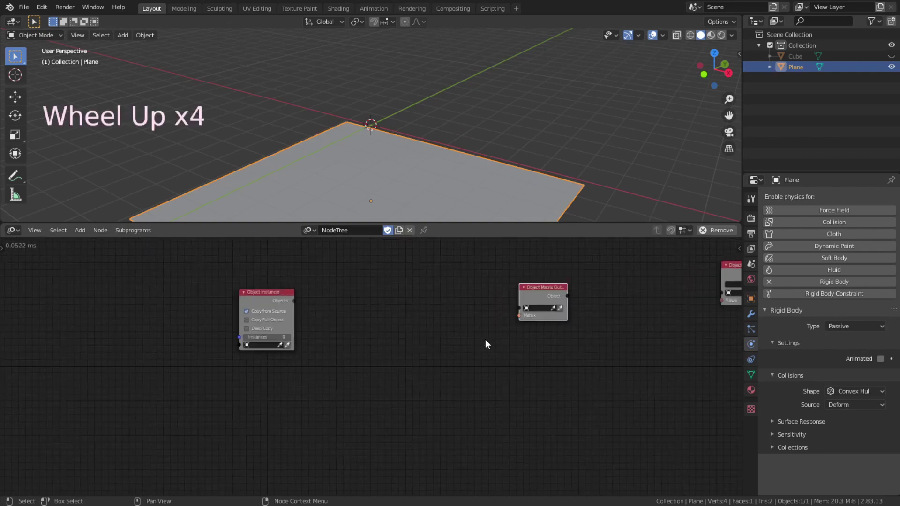
left_click_drag(271, 345, 262, 355)
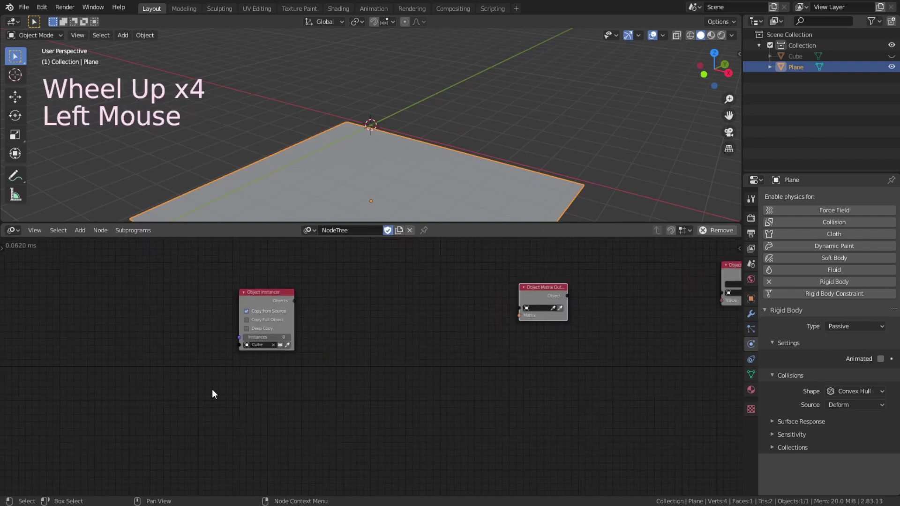
Add a Distribute Matrices node and place it beside the Object Instancer node.
key("ctrl+a")
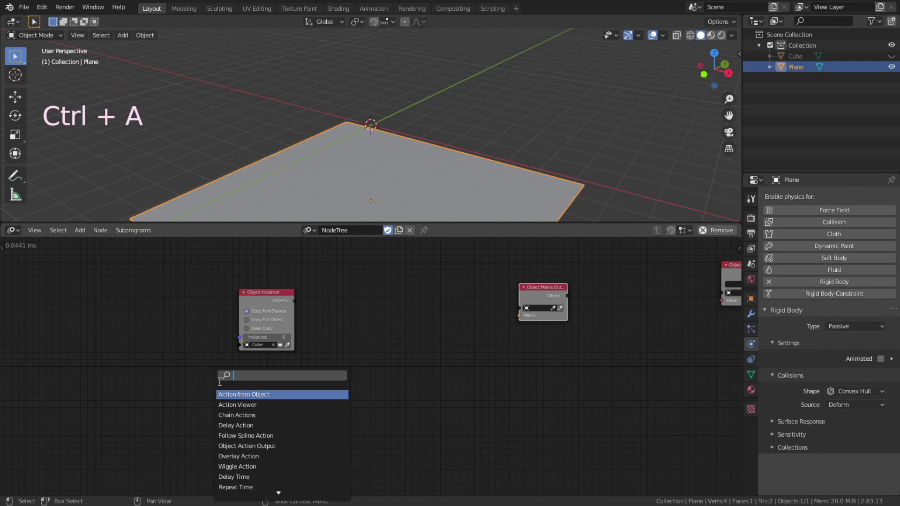
type("dis")
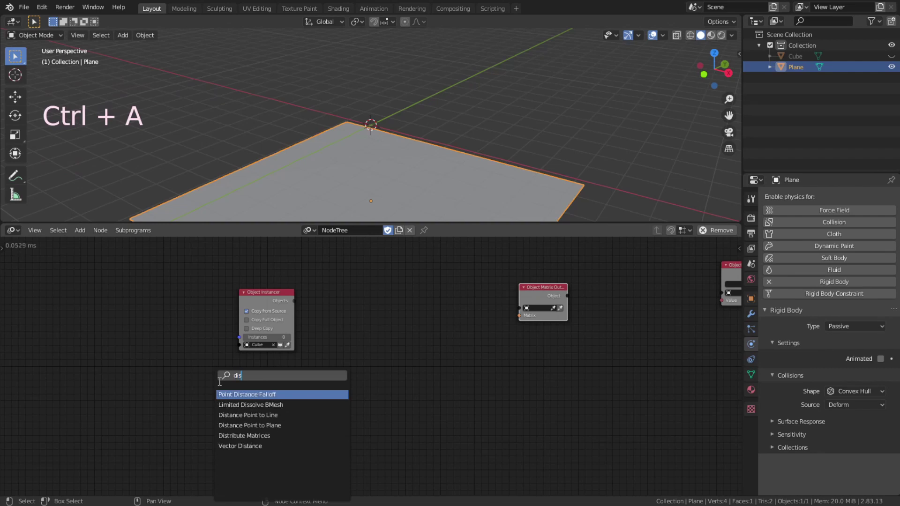
key("Down")
key("Down")
key("Down")
key("Down")
key("Return")
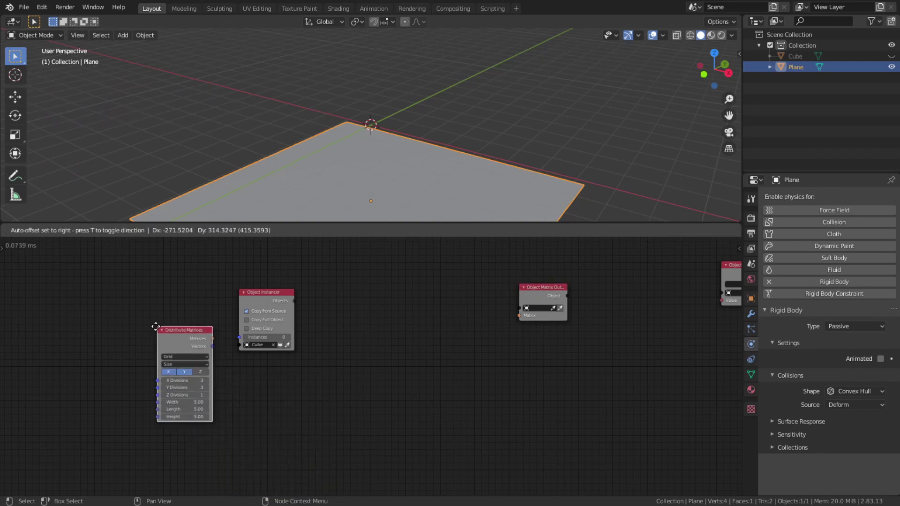
left_click(155, 326)
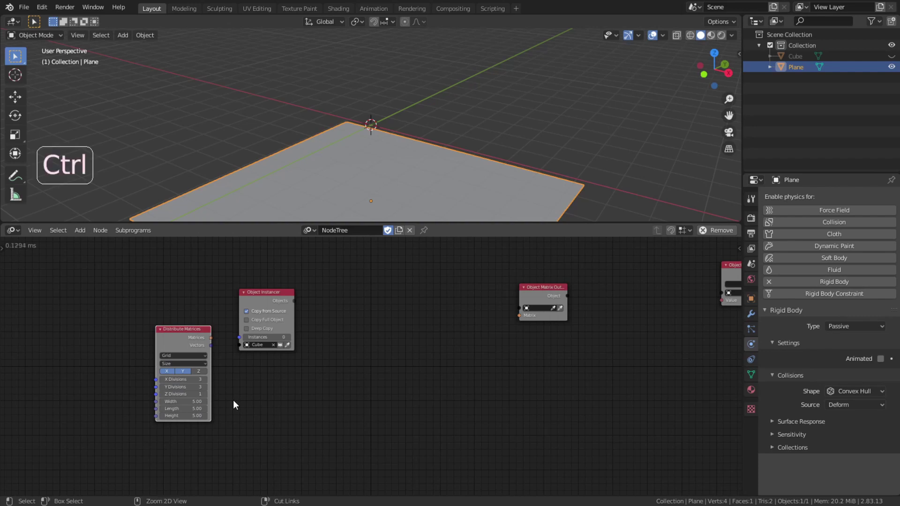
Add an Offset Matrix node below the Object Instancer and enable its location and scale offsets.
key("ctrl+a")
type("offse")
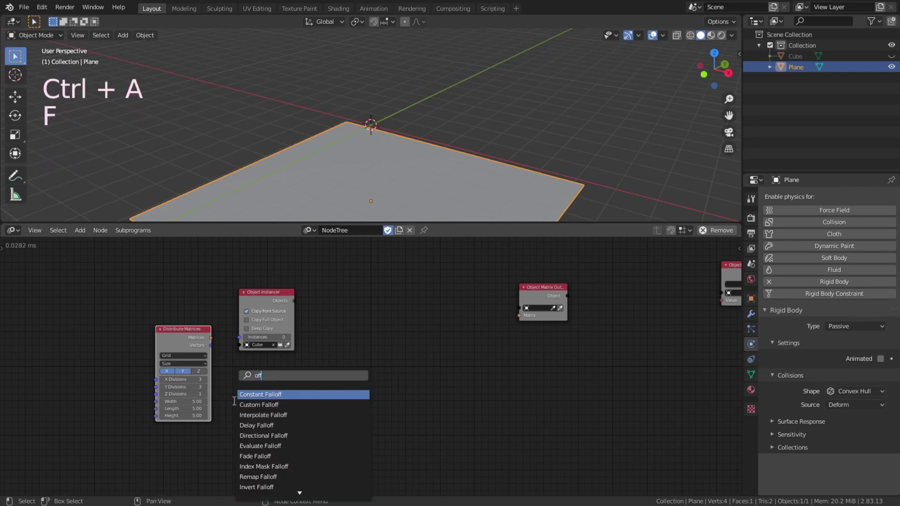
left_click(249, 414)
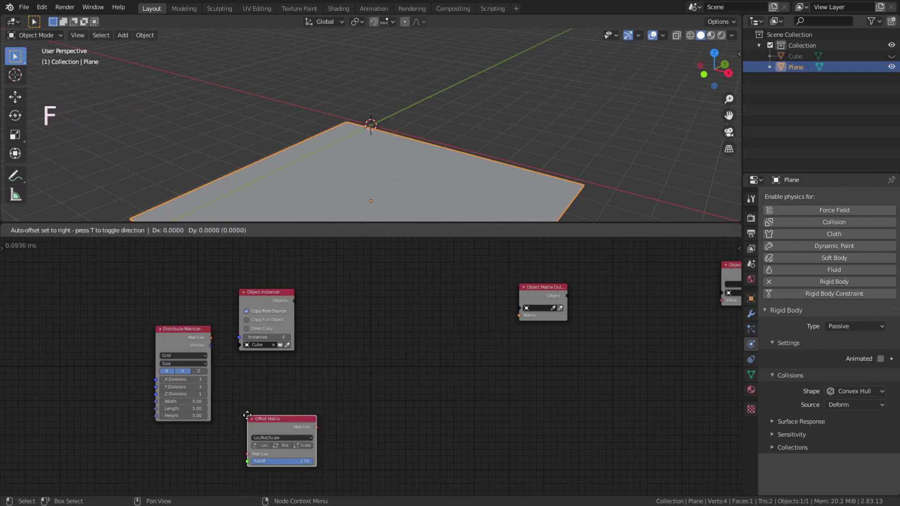
left_click(263, 432)
left_click(263, 432)
left_click(308, 433)
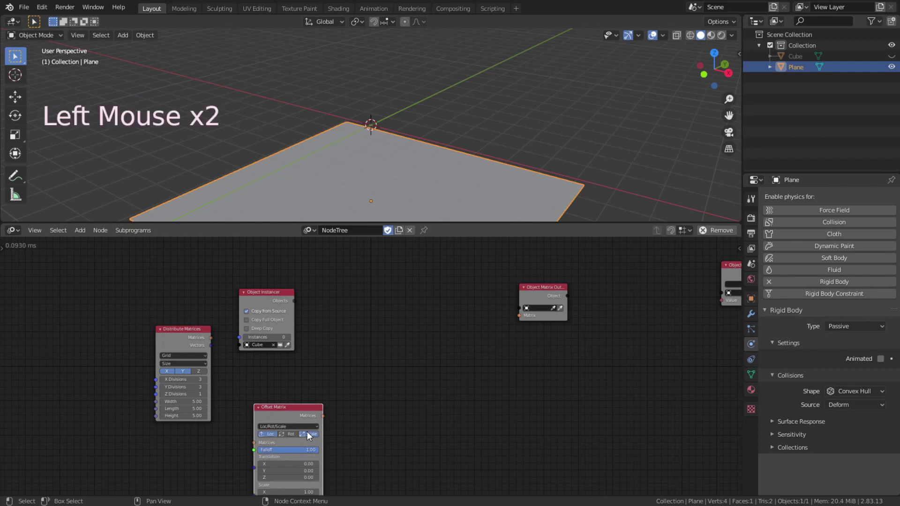
Duplicate the Offset Matrix node and place the copy next to the original.
left_click(292, 406)
key("shift+d")
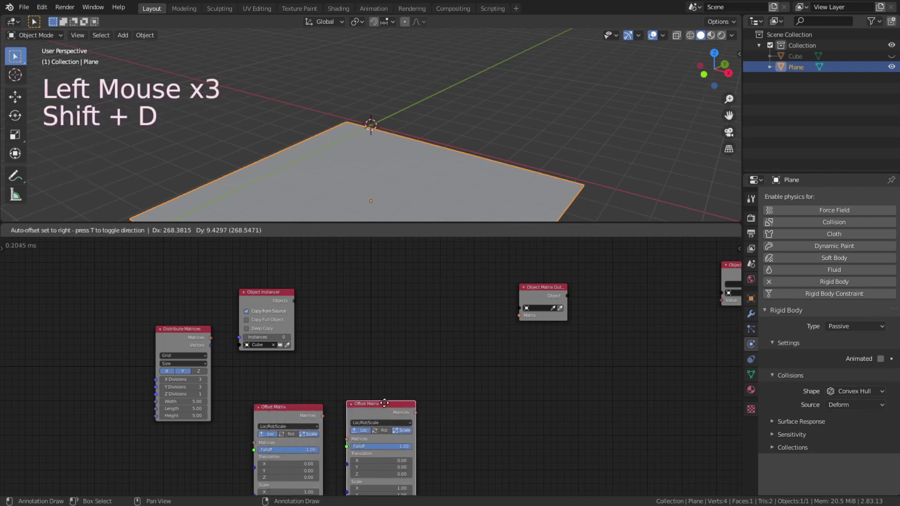
left_click(383, 403)
Connect Distribute Matrices to the Object Instancer's instance count, its objects to Object Matrix Output, and the matrices through both Offset Matrix nodes into that output.
left_click_drag(143, 267, 552, 364)
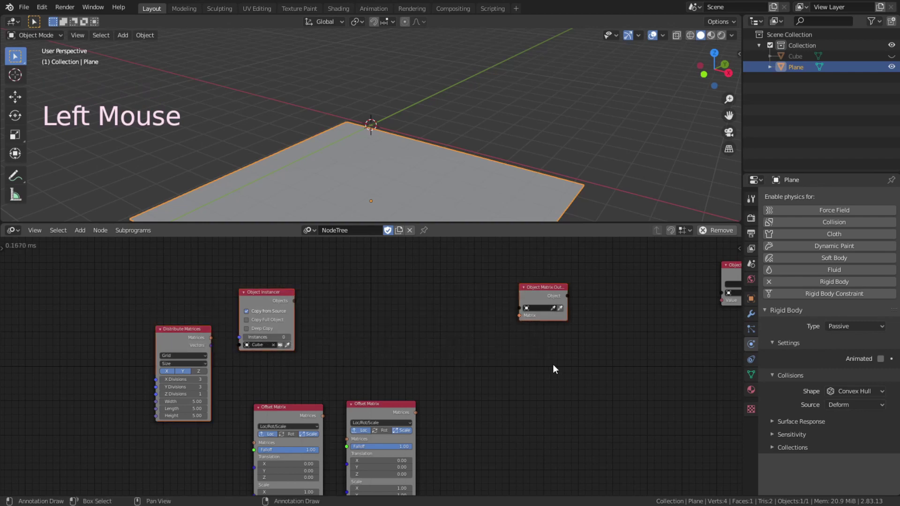
key("f")
left_click(171, 331)
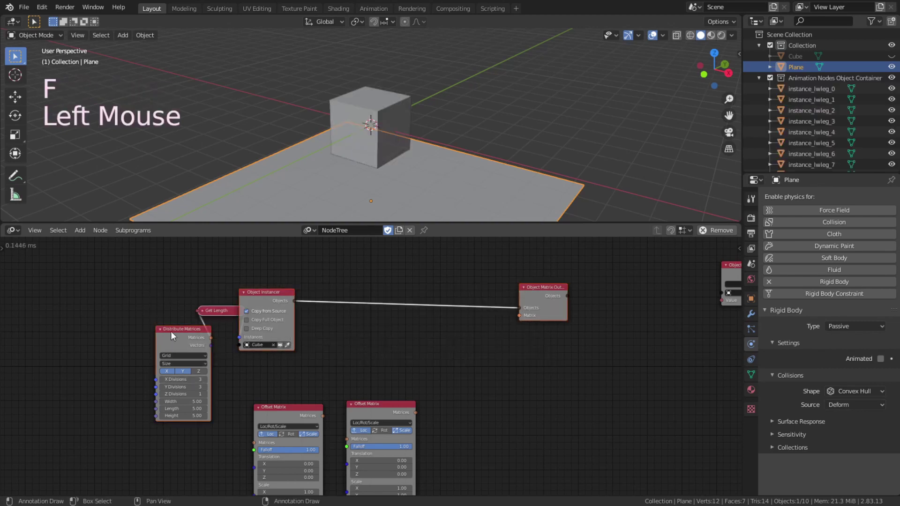
left_click(274, 406, "shift")
left_click(369, 405, "shift")
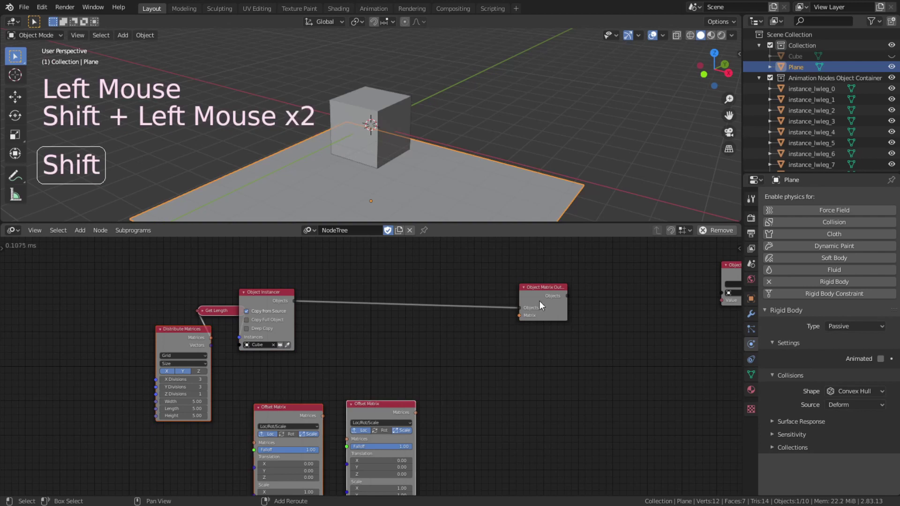
left_click(551, 287, "shift")
key("f")
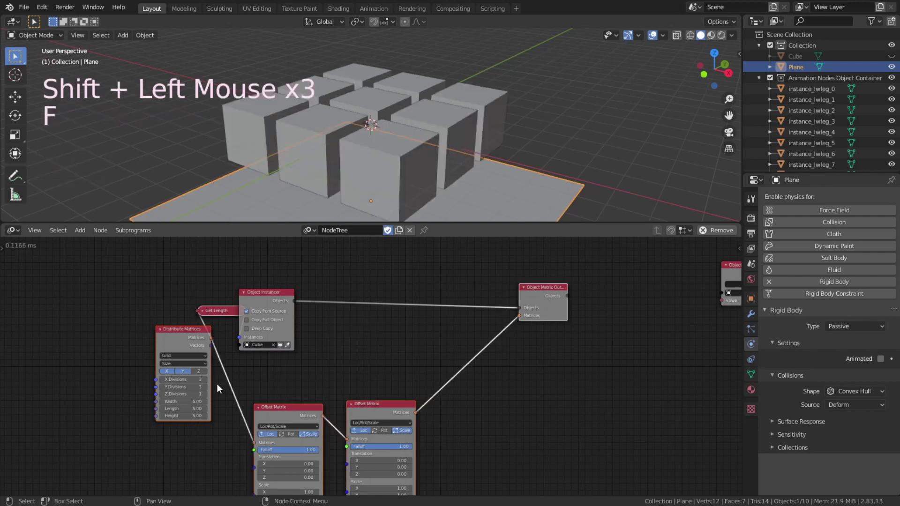
Set the X, Y and Z divisions of the Distribute Matrices grid to 5 each.
left_click(194, 380)
type("5")
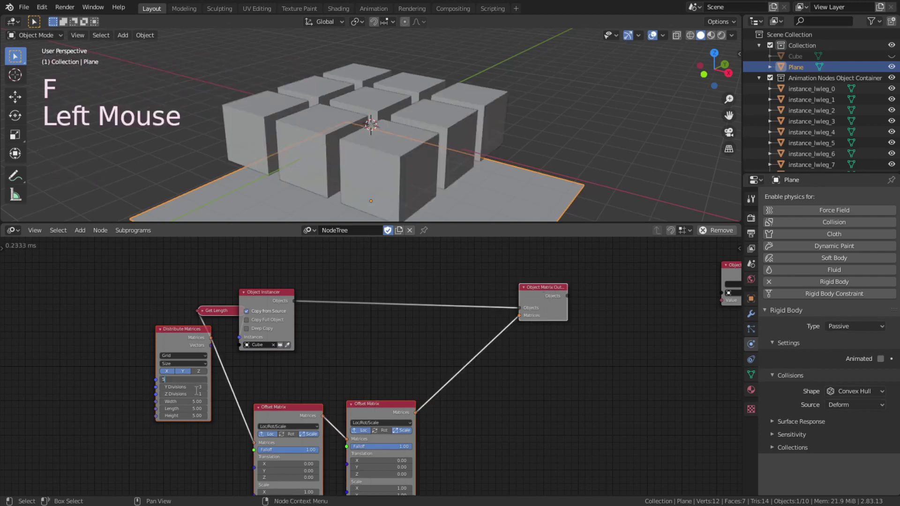
left_click(197, 387)
type("5")
left_click(198, 394)
type("5")
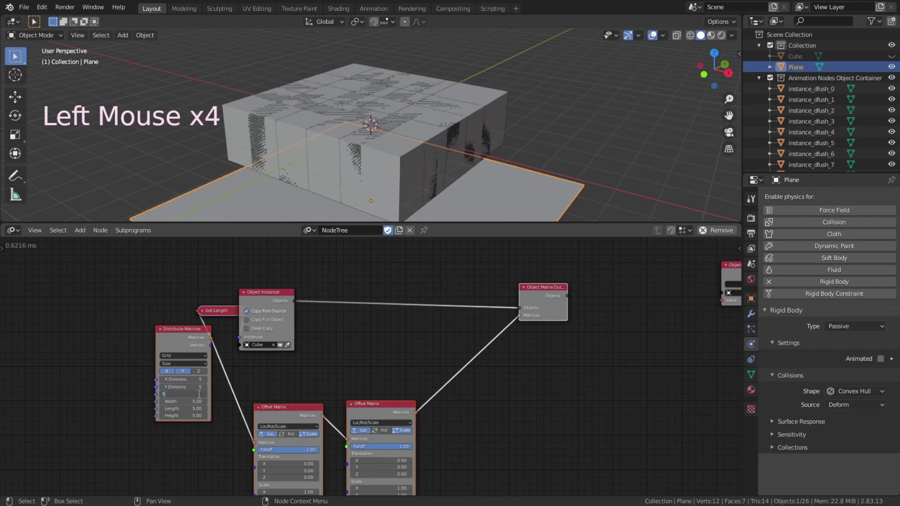
key("Return")
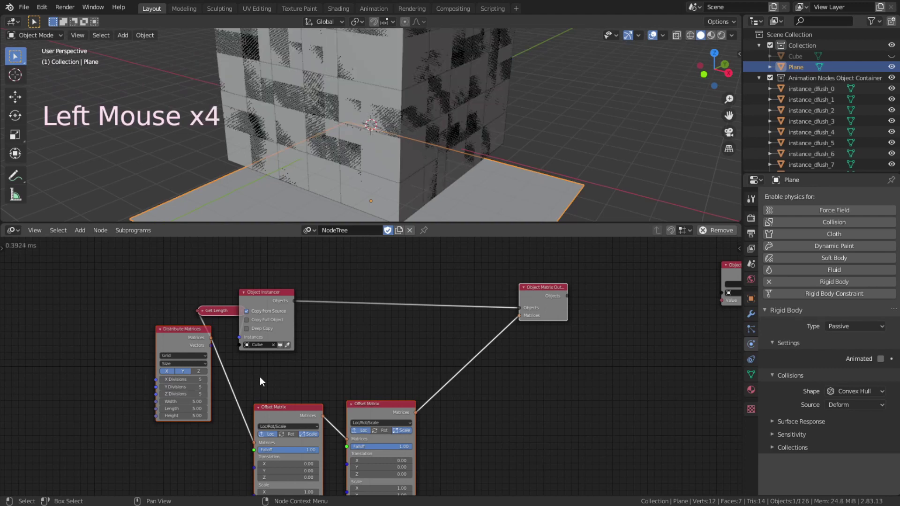
Set the Z translation to 2 in the first Offset Matrix node and to 1.8 in the second.
left_click(303, 478)
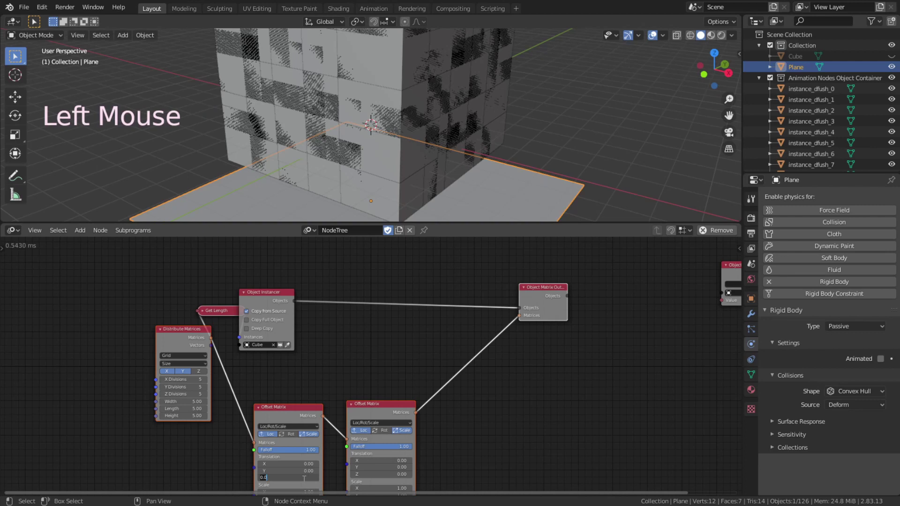
type("2")
left_click(384, 475)
left_click(383, 475)
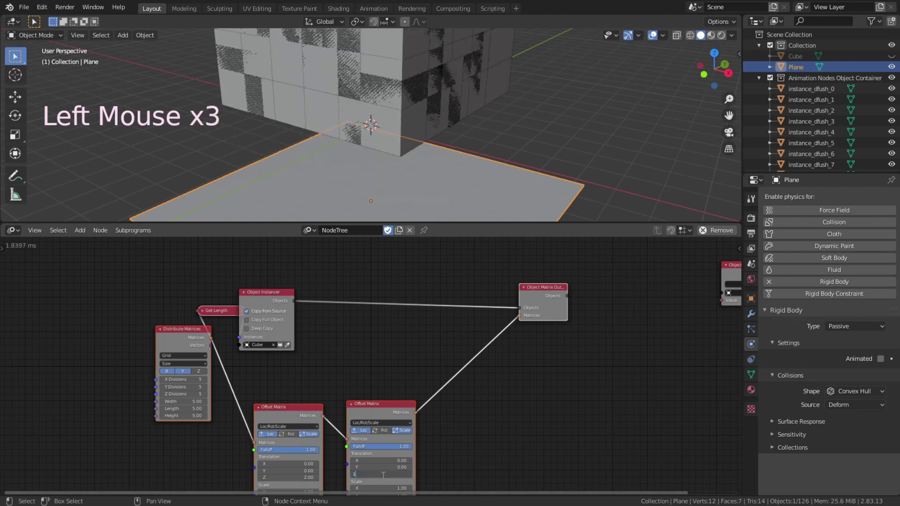
type("1.8")
key("Return")
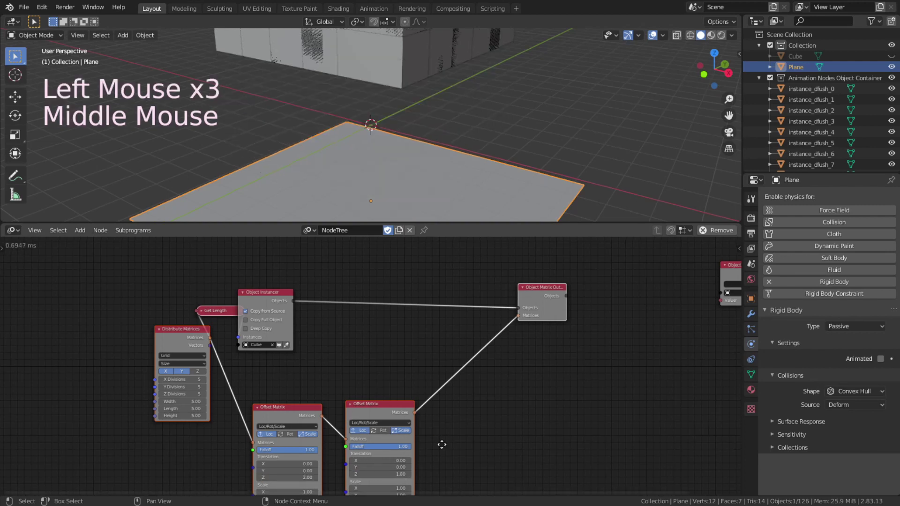
Set the first Offset Matrix node's scale to 1.5 in X, 1.5 in Y and 0.1 in Z.
middle_click_drag(442, 444, 449, 376)
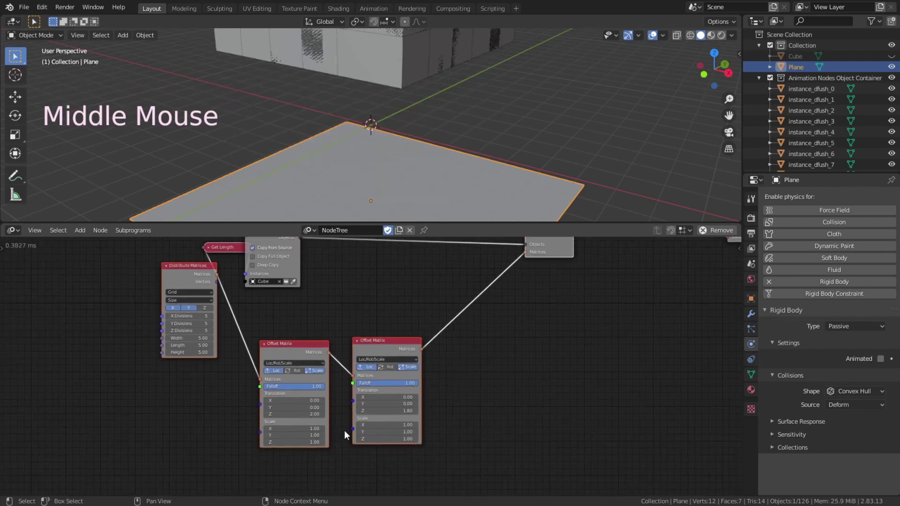
left_click(312, 430)
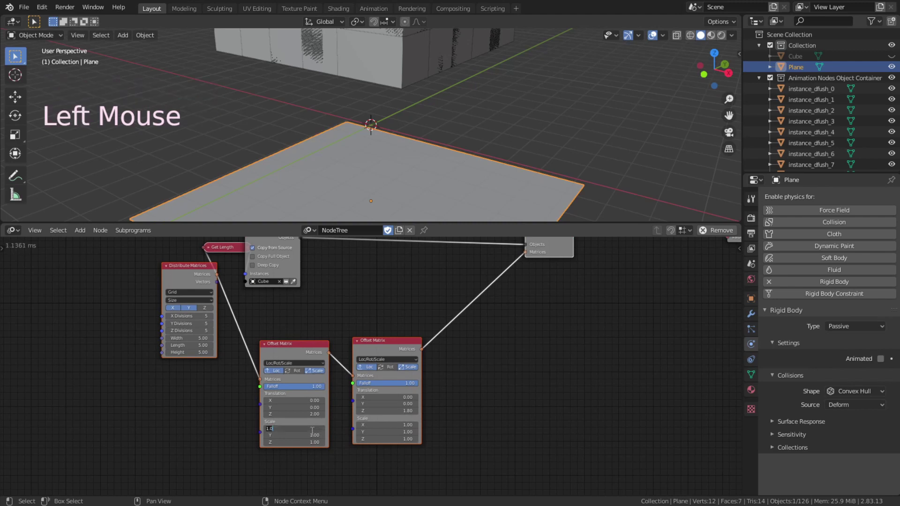
type("1.5")
left_click(314, 435)
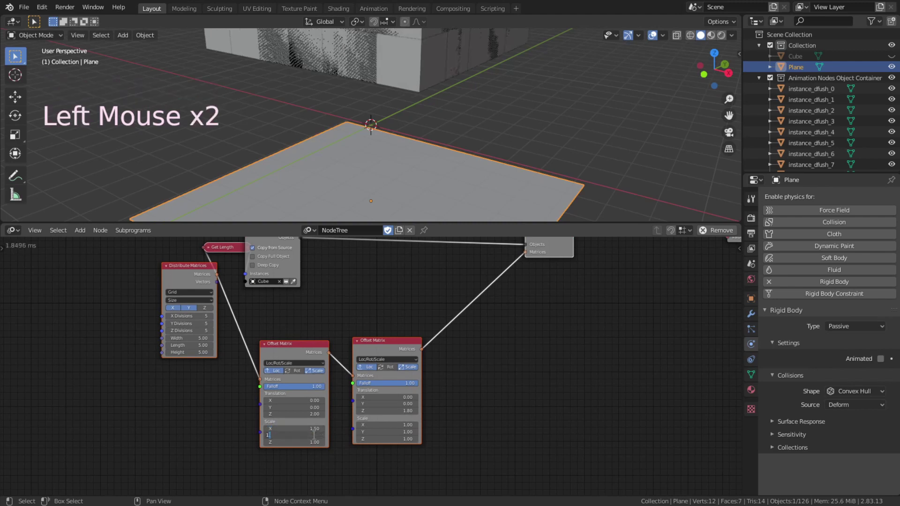
double_click(307, 445)
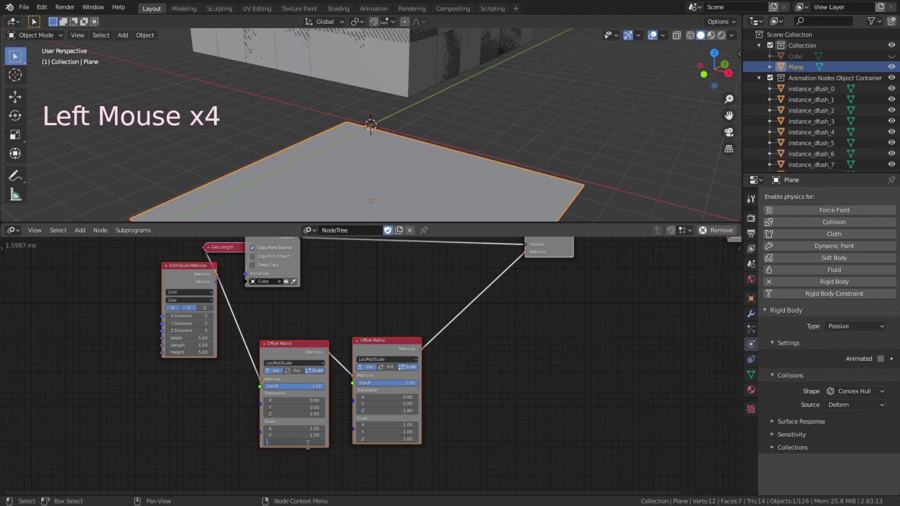
type(".1")
Set the second Offset Matrix node's scale to 0.6 in X, Y and Z.
double_click(384, 425)
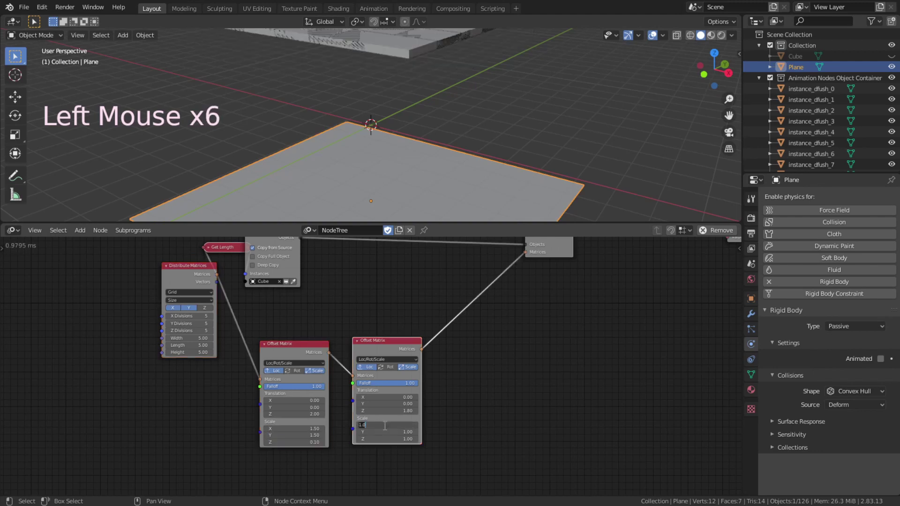
type(".6")
left_click(384, 432)
type(".6")
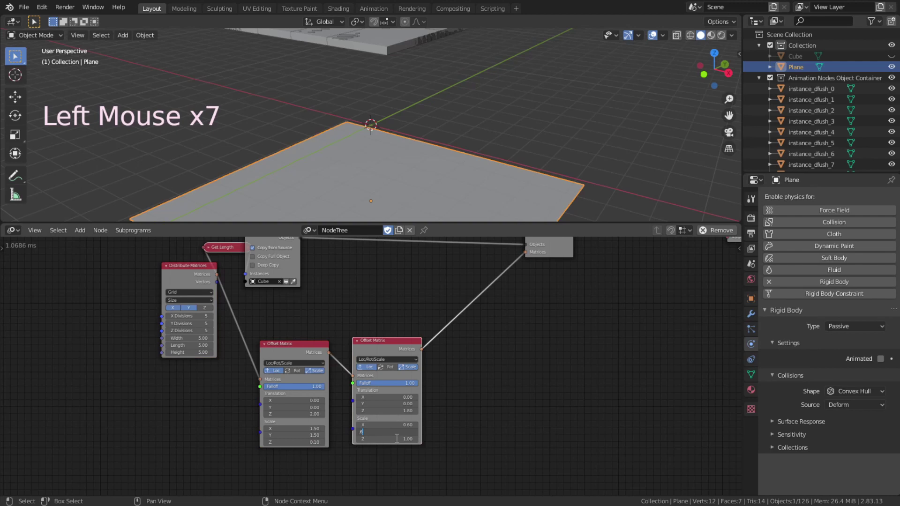
double_click(385, 438)
key("BackSpace")
type(".6")
key("Return")
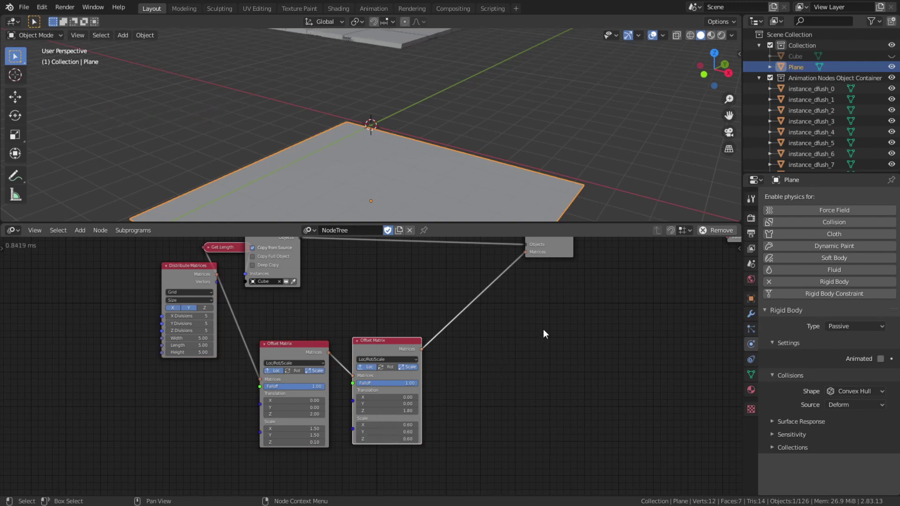
Add an Evaluate Falloff node and place it beside the second Offset Matrix node.
middle_click_drag(544, 330, 516, 368)
key("ctrl+a")
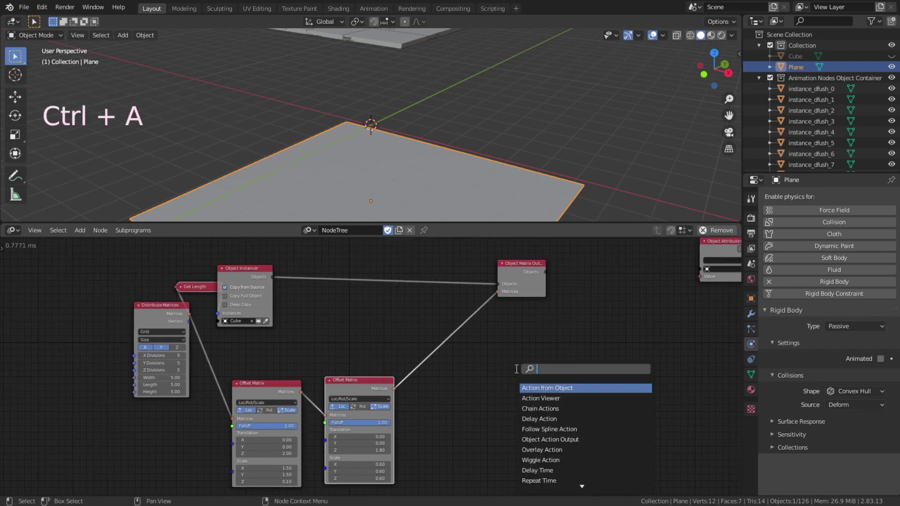
type("eval")
key("Return")
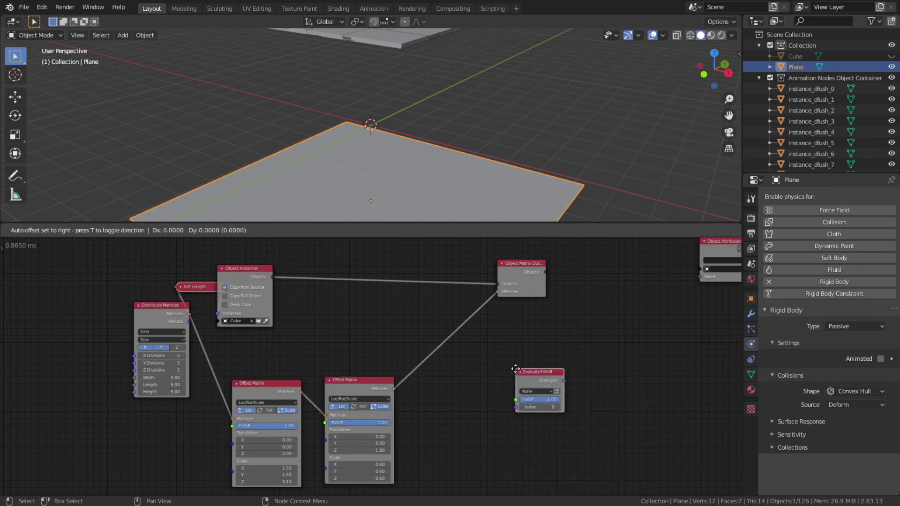
left_click(463, 395)
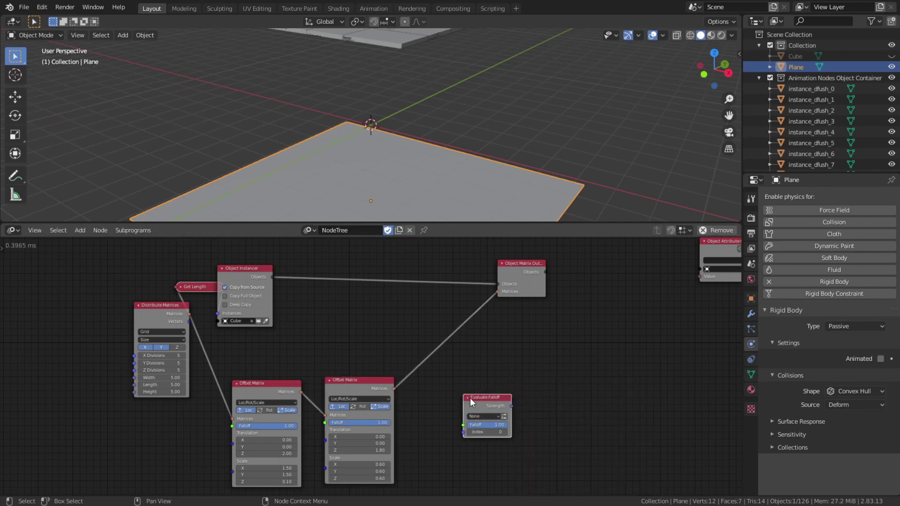
Switch Evaluate Falloff to a transformation matrix list and feed it the matrices from the second Offset Matrix node.
left_click(499, 416)
left_click(493, 435)
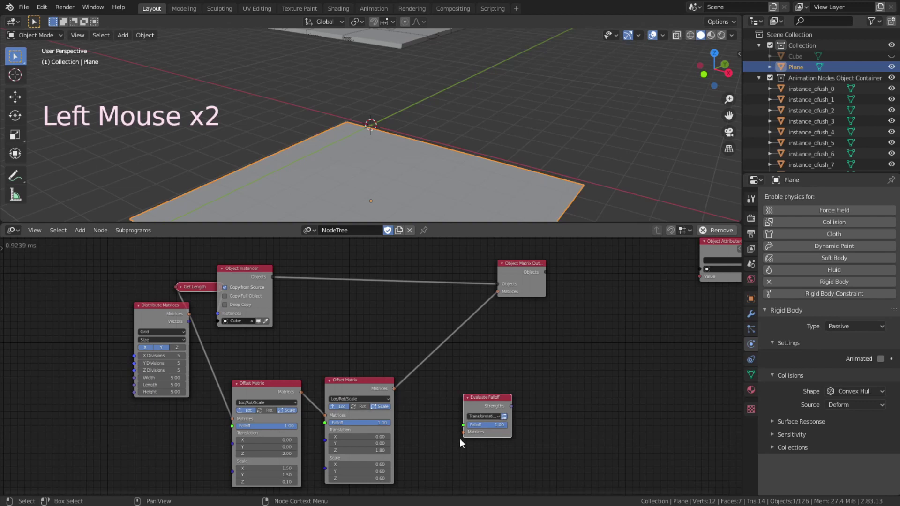
left_click_drag(394, 389, 462, 433)
Add a Time Info node and place it at the start of the network, below Distribute Matrices.
key("ctrl+a")
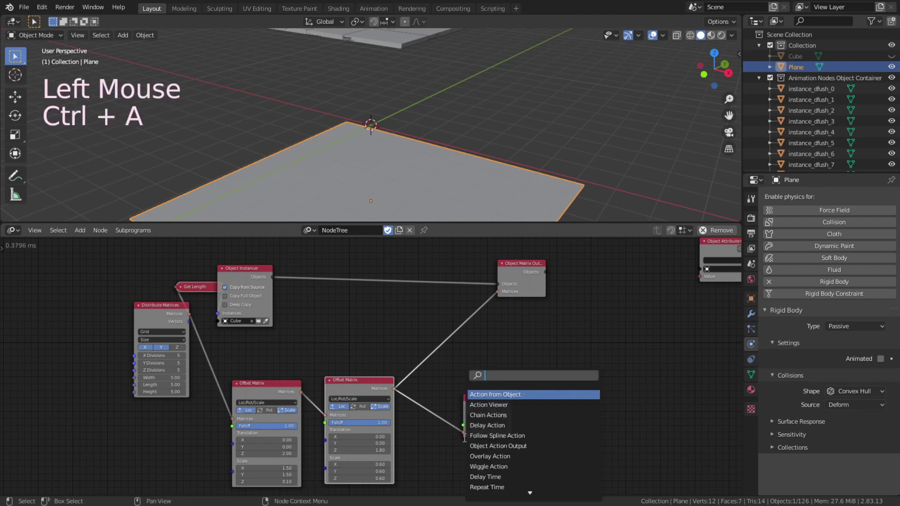
type("time")
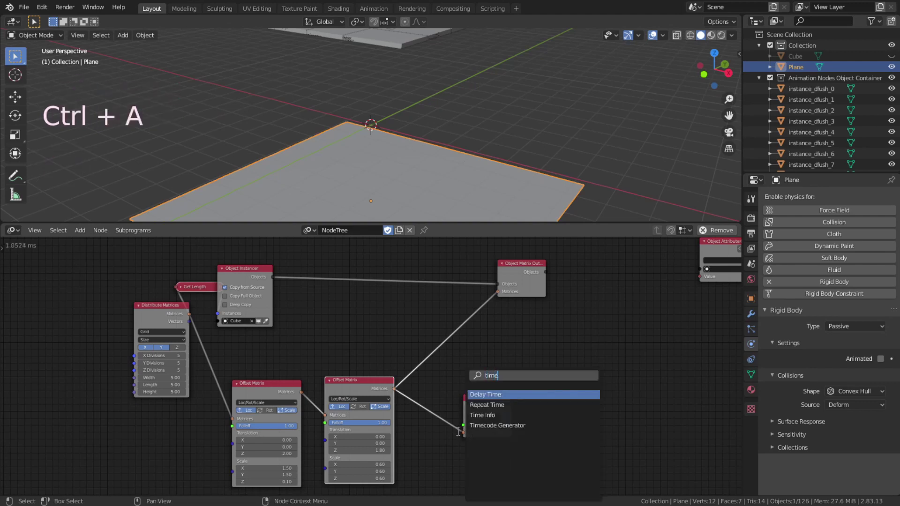
key("Down")
key("Down")
key("Return")
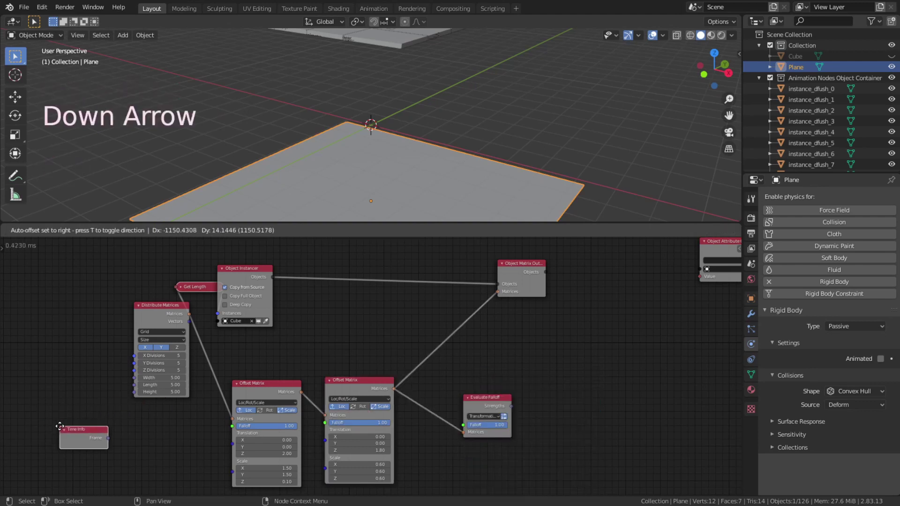
left_click(59, 426)
Add a Delay Falloff node between the Time Info node and the first Offset Matrix node.
key("ctrl+a")
type("dela")
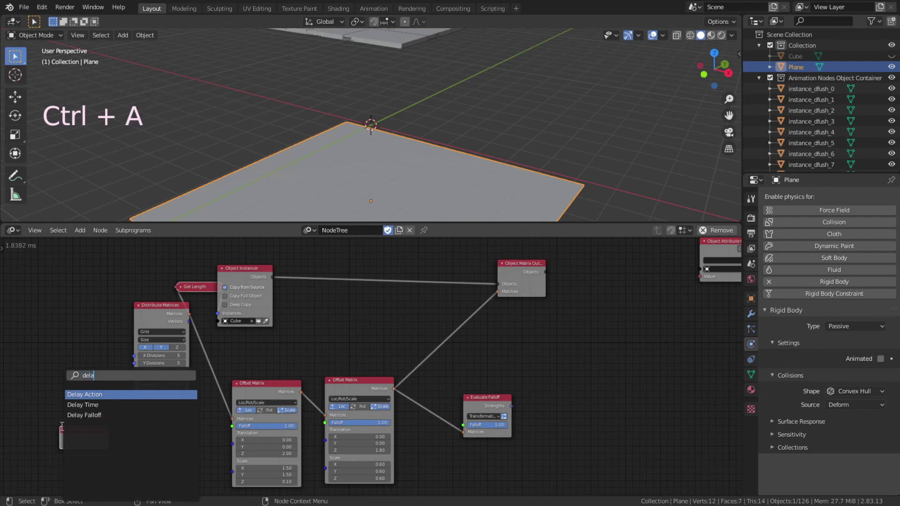
key("Down")
key("Down")
key("Return")
left_click(98, 430)
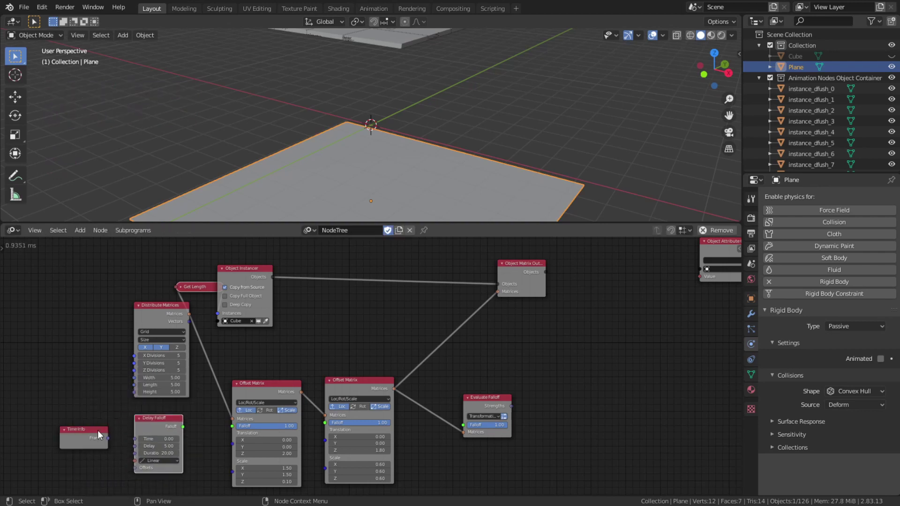
Connect Time Info's frame to Delay Falloff's time, and its falloff to the first Offset Matrix node.
left_click(71, 429, "shift")
left_click(258, 383, "shift")
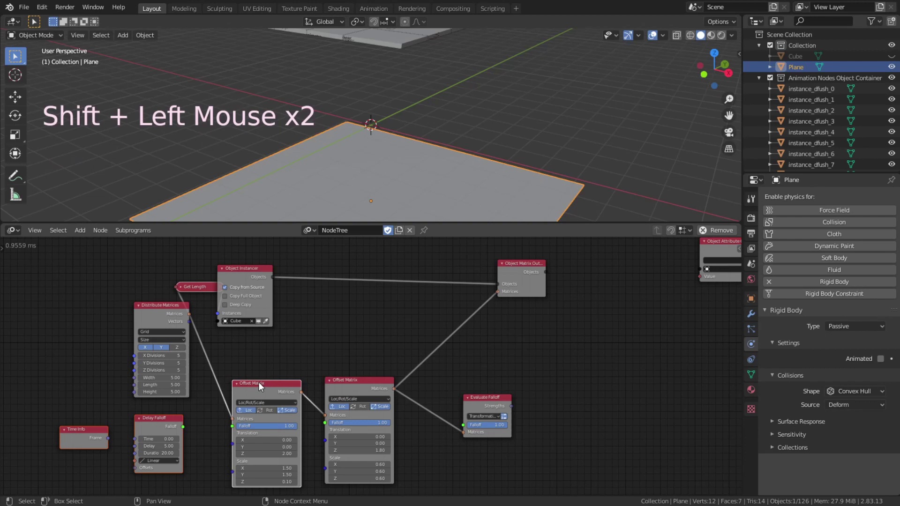
key("f")
Set Delay Falloff's delay to 3 with sinusoidal interpolation and connect its falloff to the Evaluate Falloff node.
left_click(166, 446)
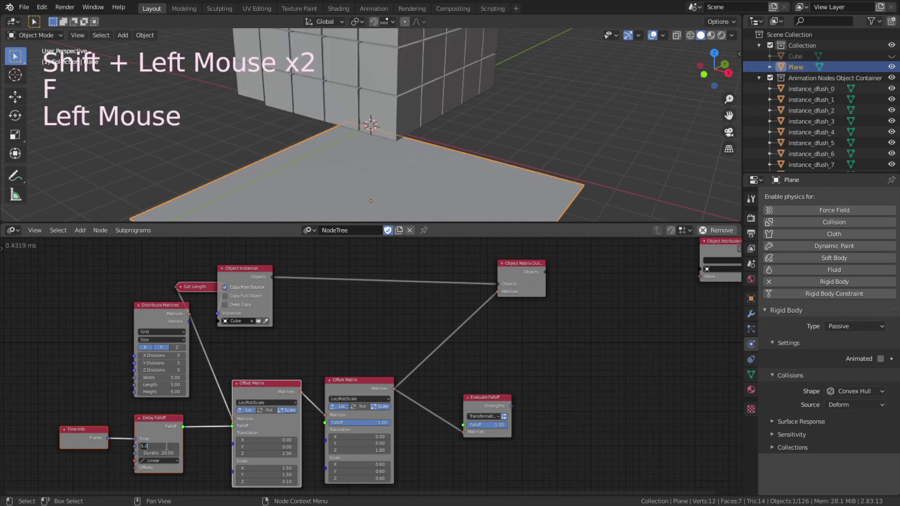
left_click(166, 449)
left_click(160, 461)
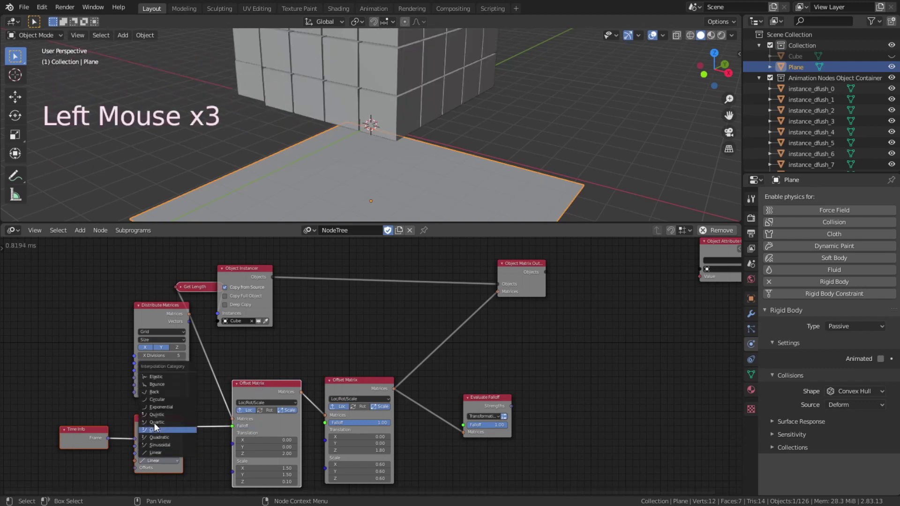
left_click(159, 445)
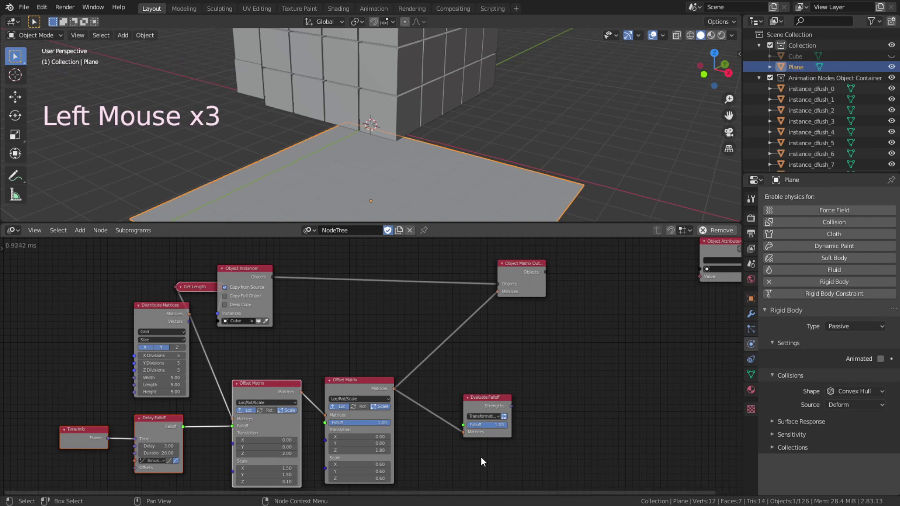
left_click_drag(463, 425, 184, 427)
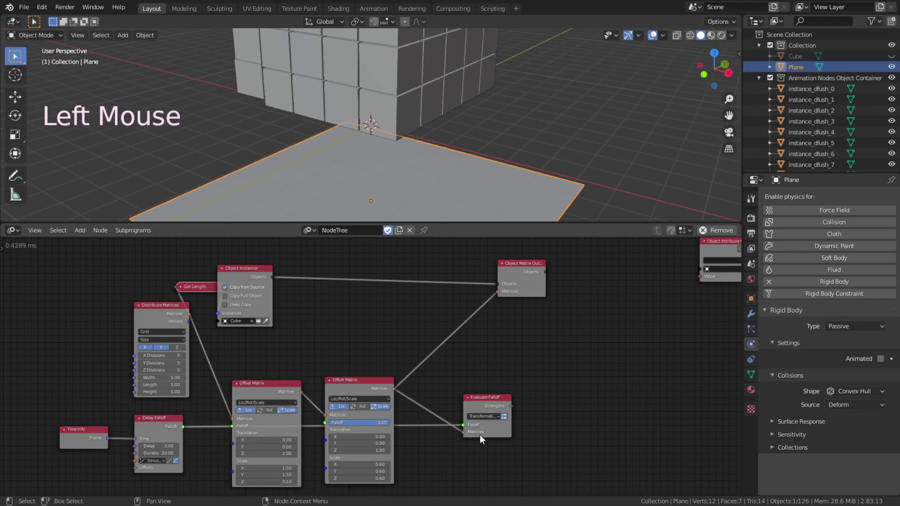
key("ctrl")
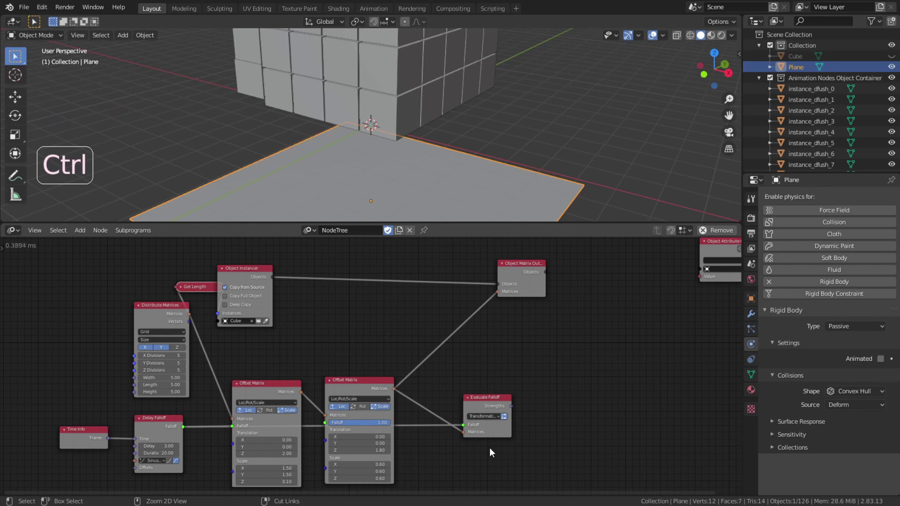
Connect the objects from Object Matrix Output to the Object Attribute Output node.
middle_click_drag(630, 306, 590, 327)
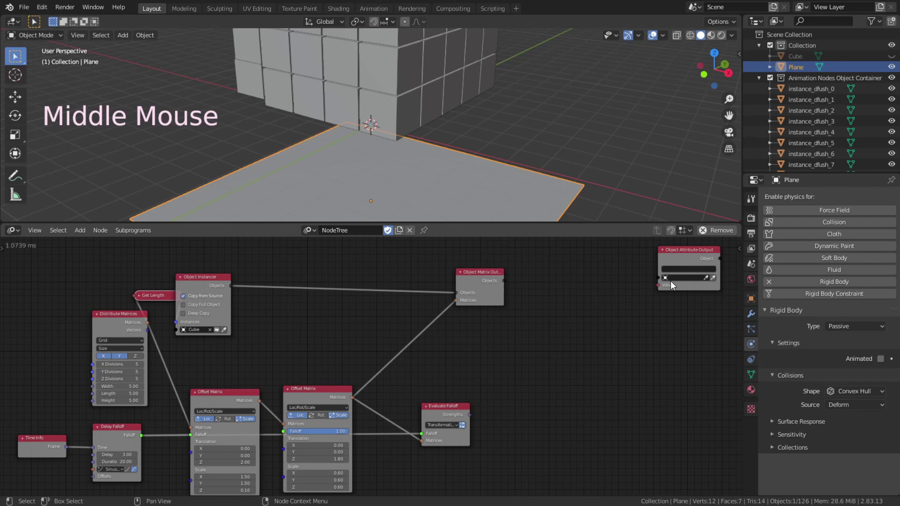
left_click_drag(504, 264, 688, 308)
key("f")
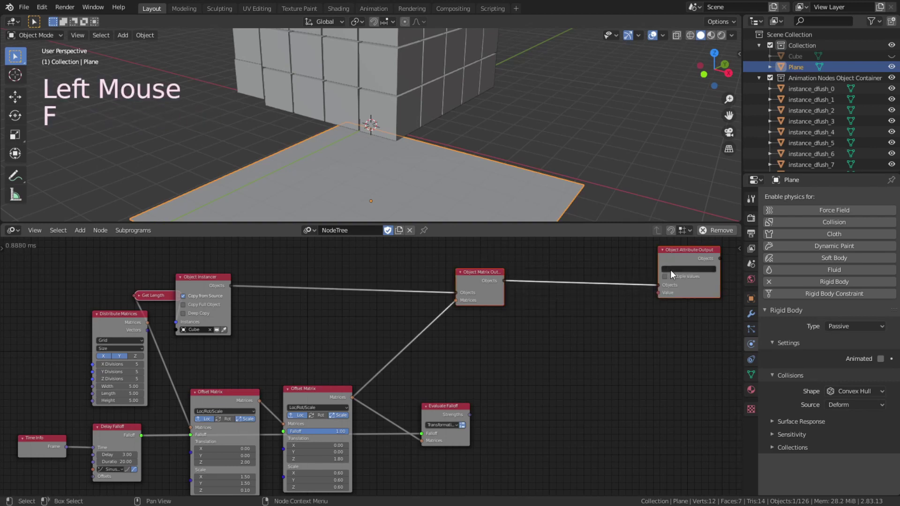
Add a Collection Operations node and place it between Object Matrix Output and Object Attribute Output.
key("ctrl+a")
type("c")
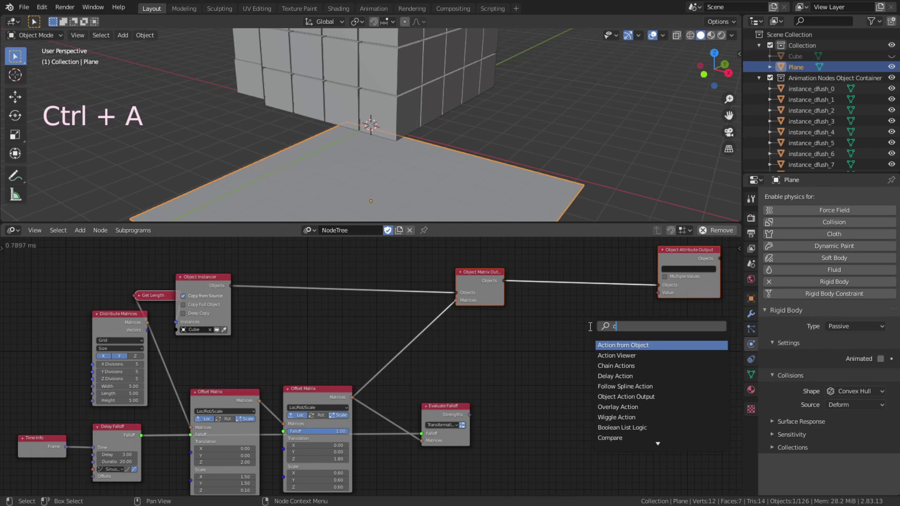
type("oll")
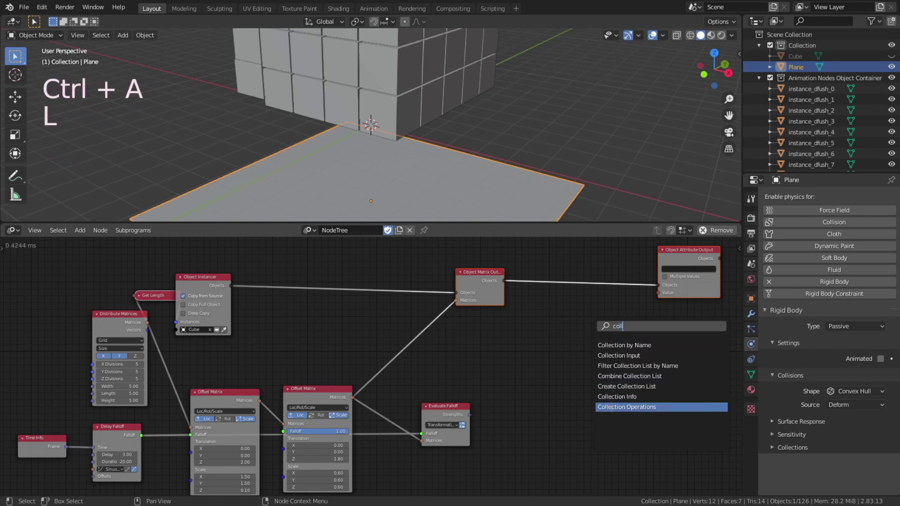
left_click(626, 407)
left_click(542, 338)
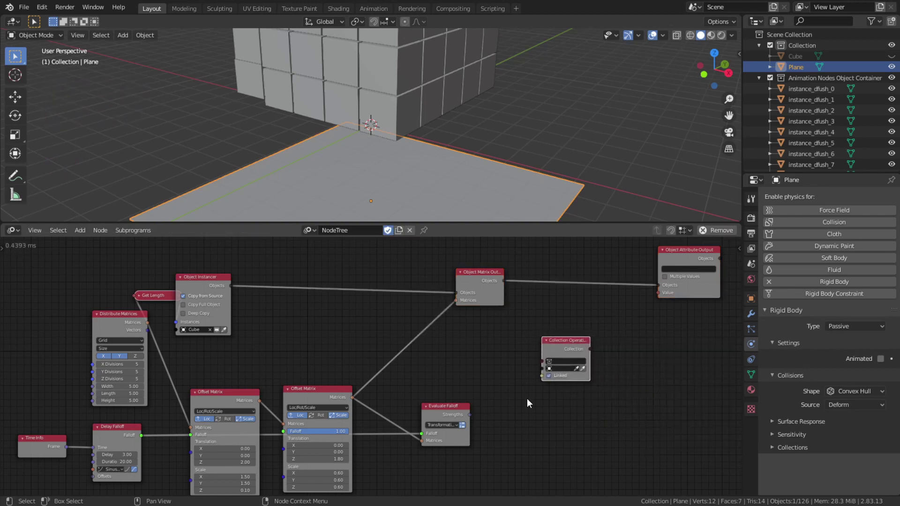
Add an Invert Boolean node beside Evaluate Falloff and connect the falloff strengths to its input.
key("ctrl+a")
type("inv")
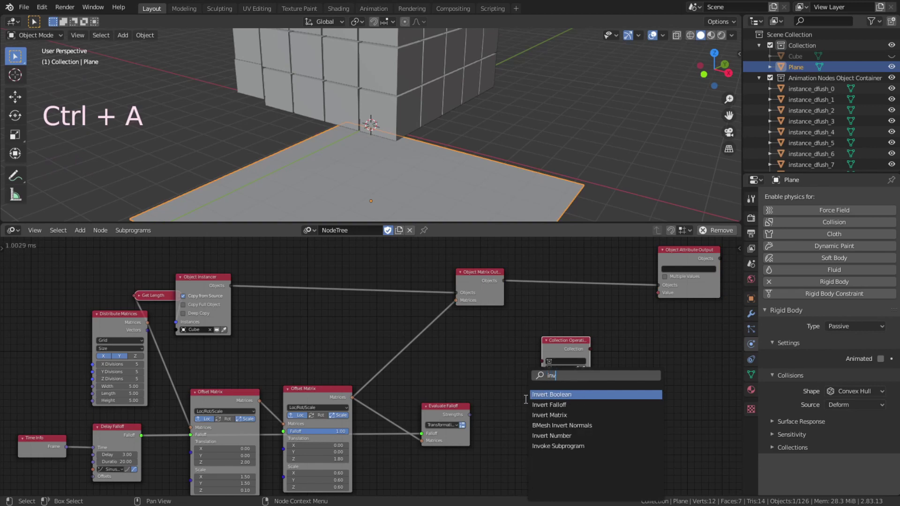
key("Return")
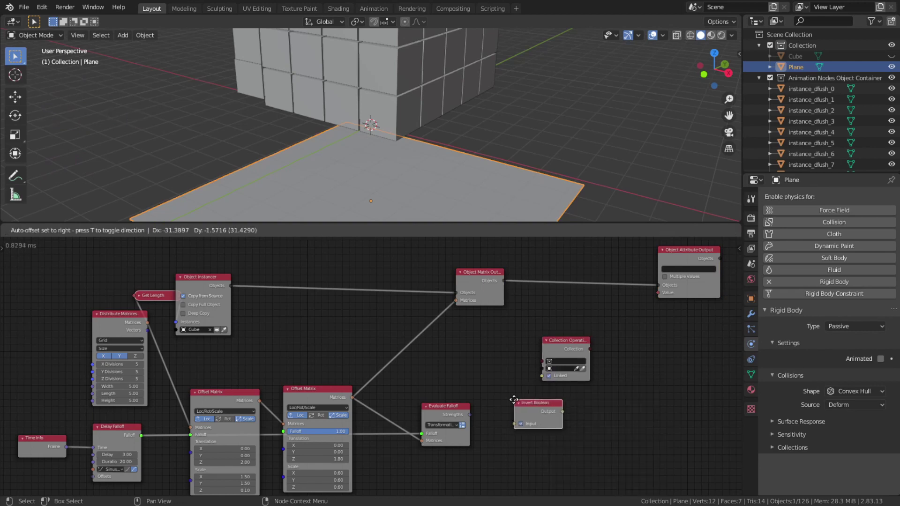
left_click(508, 399)
left_click(454, 409, "shift")
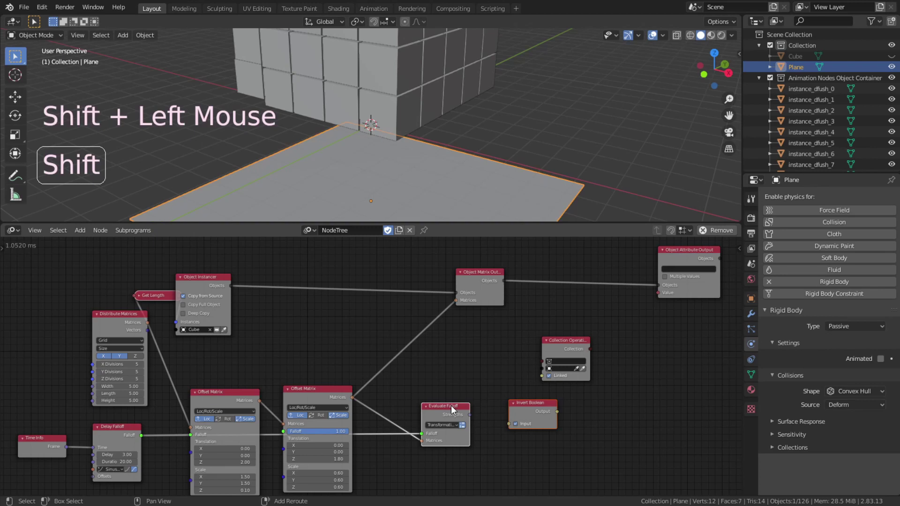
key("f")
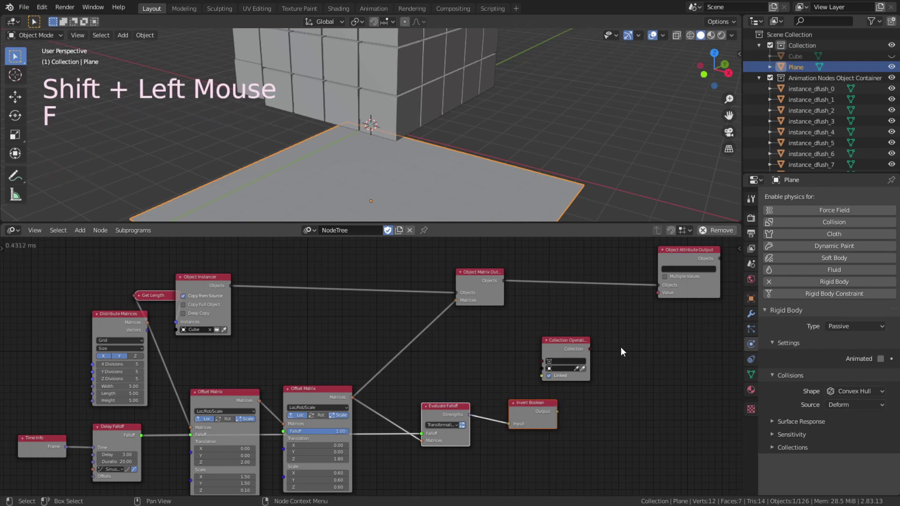
Connect the Invert Boolean output to the value of the Object Attribute Output node.
left_click(520, 401)
left_click(675, 248, "shift")
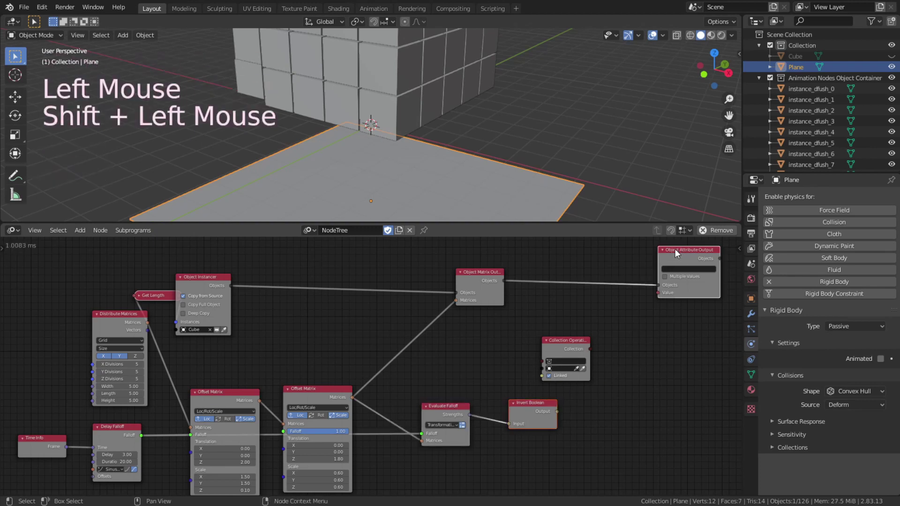
key("f")
Connect Object Matrix Output's objects to the Collection Operations node and set its collection to RigidBodyWorld.
left_click_drag(567, 344, 569, 312)
left_click(496, 273, "shift")
key("f")
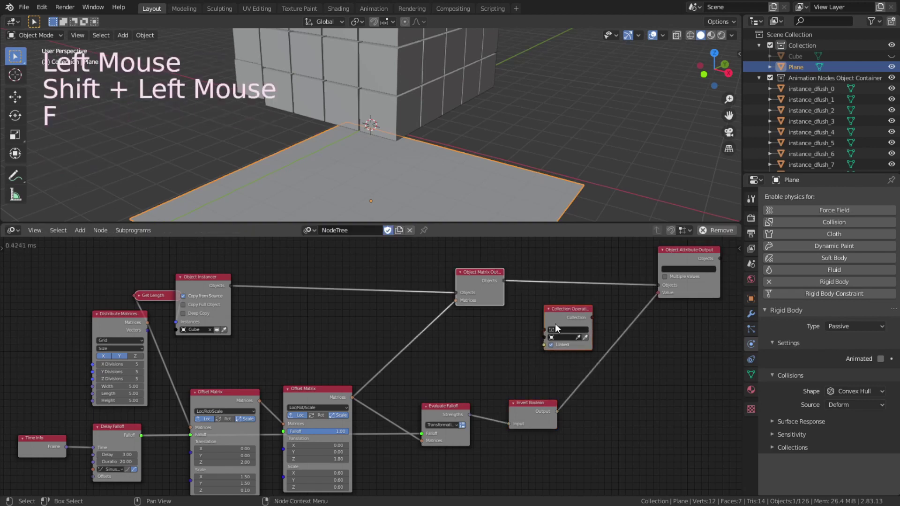
left_click(552, 335)
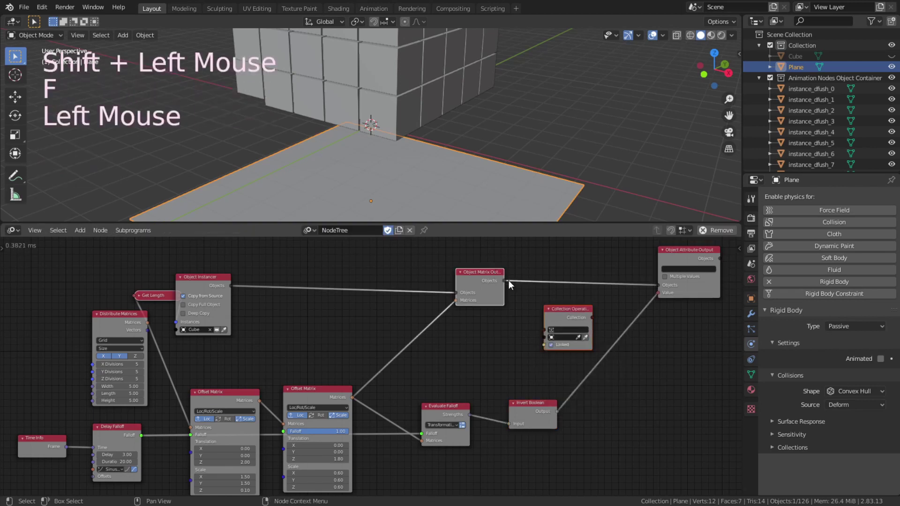
left_click_drag(504, 281, 544, 330)
left_click(569, 329)
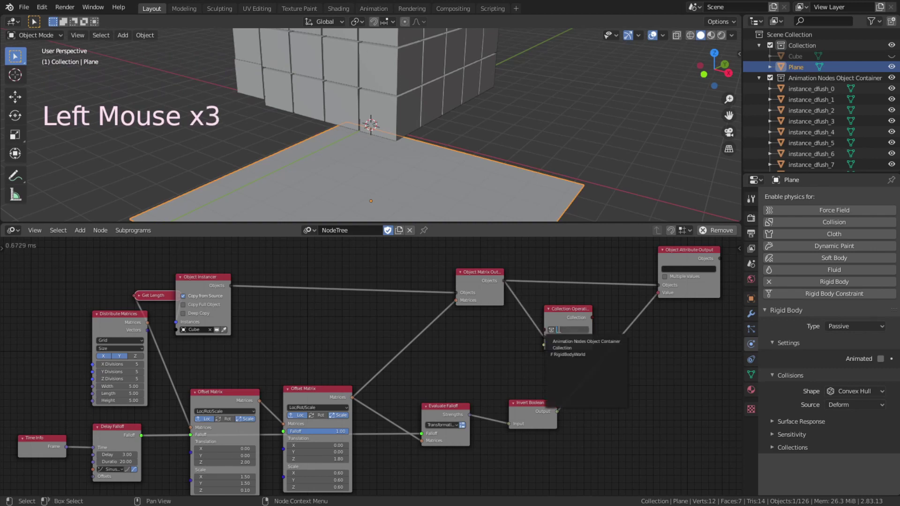
left_click(571, 355)
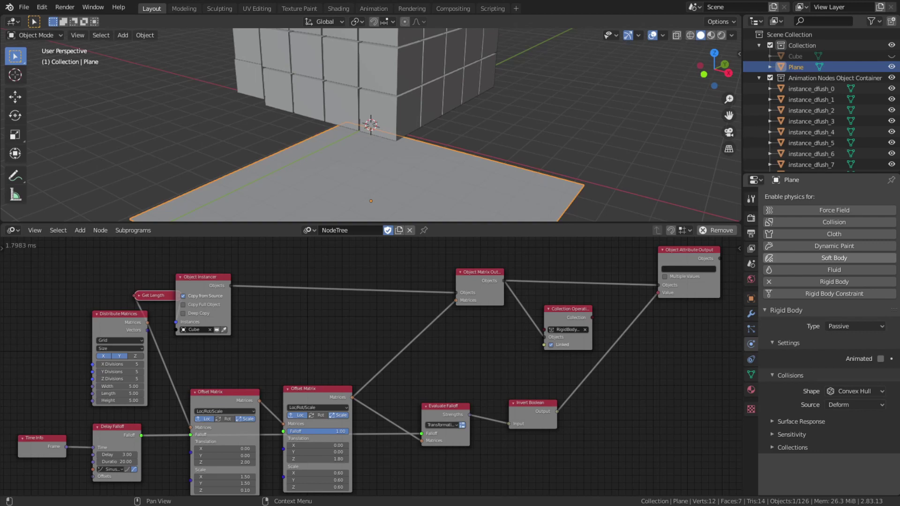
Set the Object Attribute Output's attribute to rigid_body.kinematic and enable Multiple Values.
left_click(668, 270)
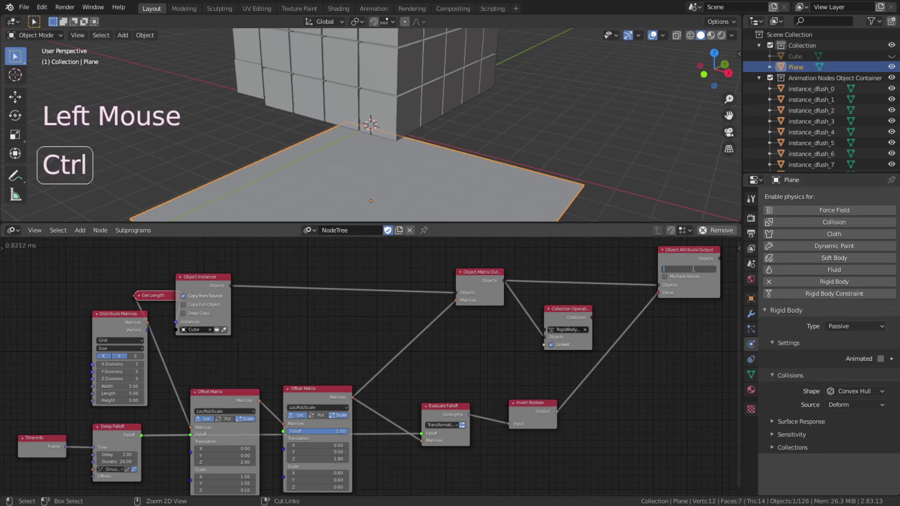
type("rigid_body.kinematic")
left_click(663, 277)
left_click(664, 277)
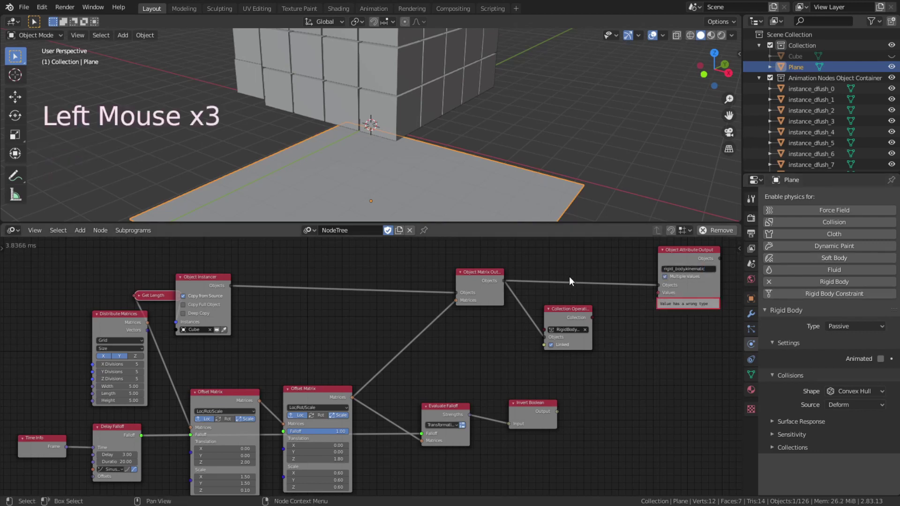
Reconnect the Invert Boolean output to the Values input of Object Attribute Output.
left_click(638, 339)
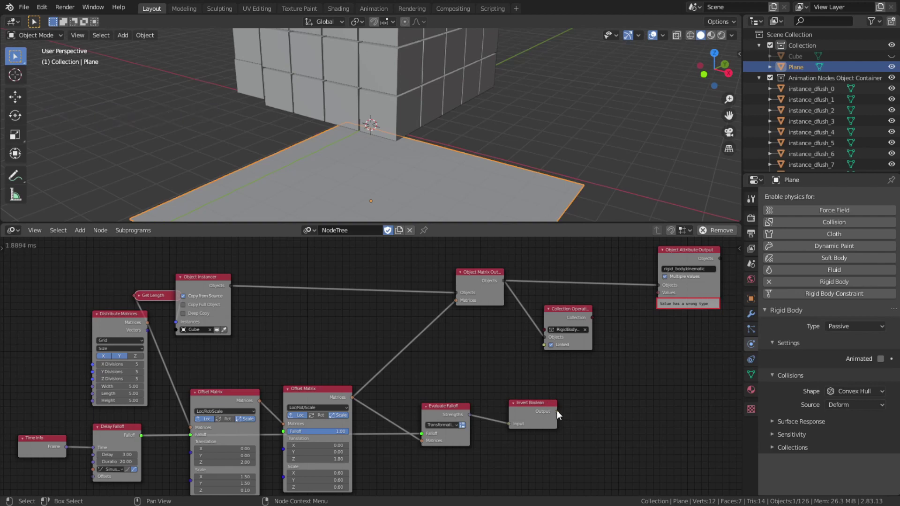
left_click_drag(557, 412, 615, 322)
left_click_drag(652, 289, 658, 291)
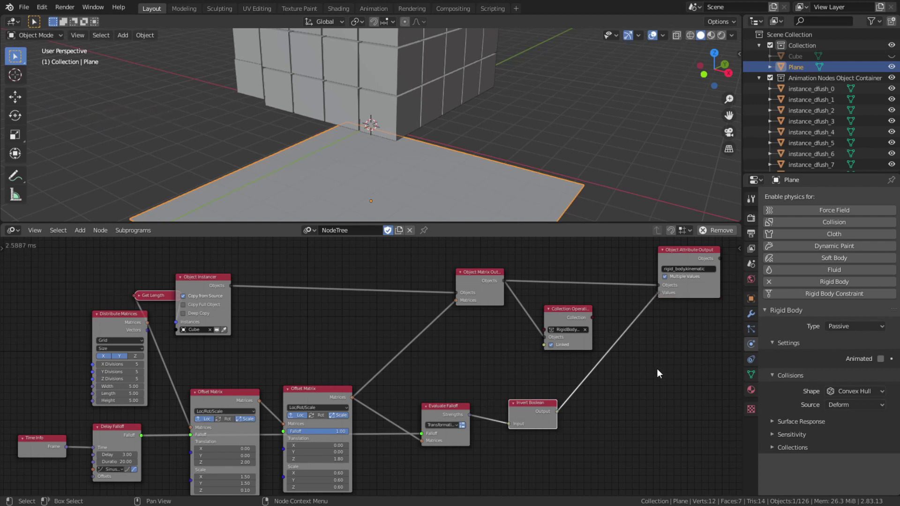
Play the animation in an enlarged 3D viewport, with the plane deselected, to examine how the cube instances fall onto it.
key("space")
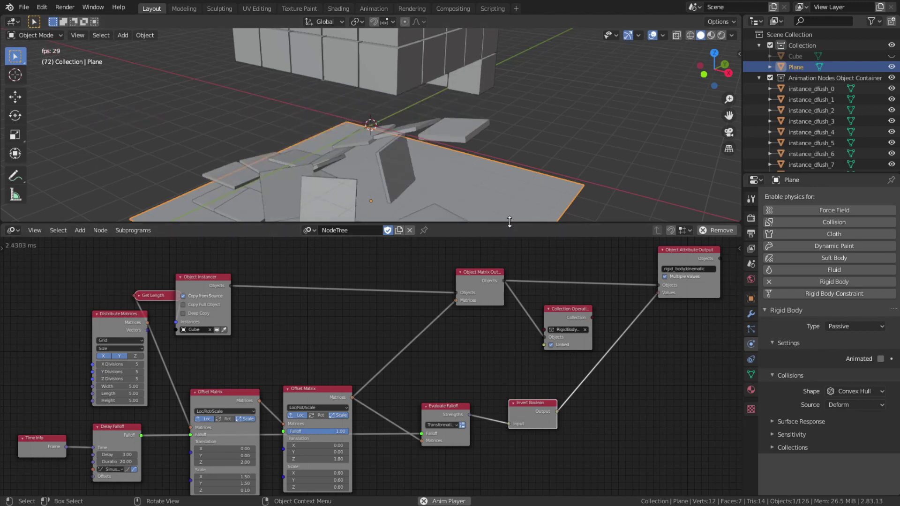
left_click_drag(510, 224, 536, 440)
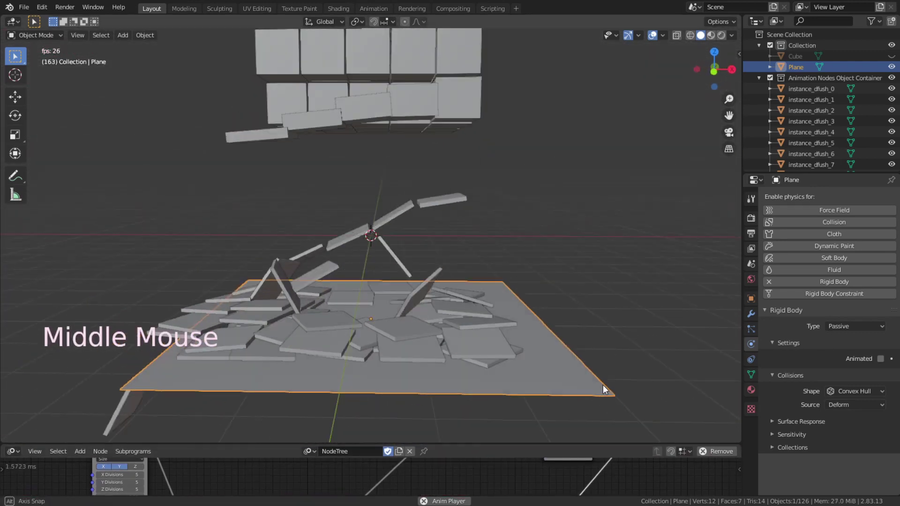
left_click(645, 407)
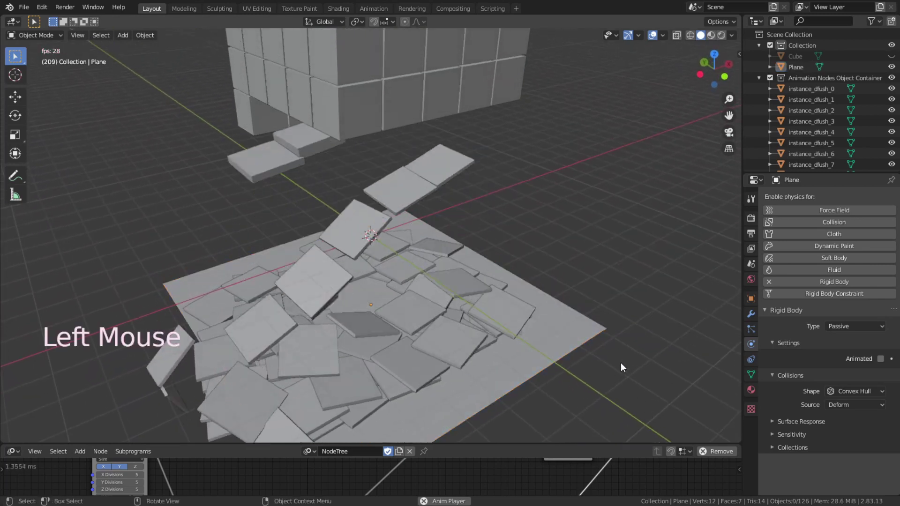